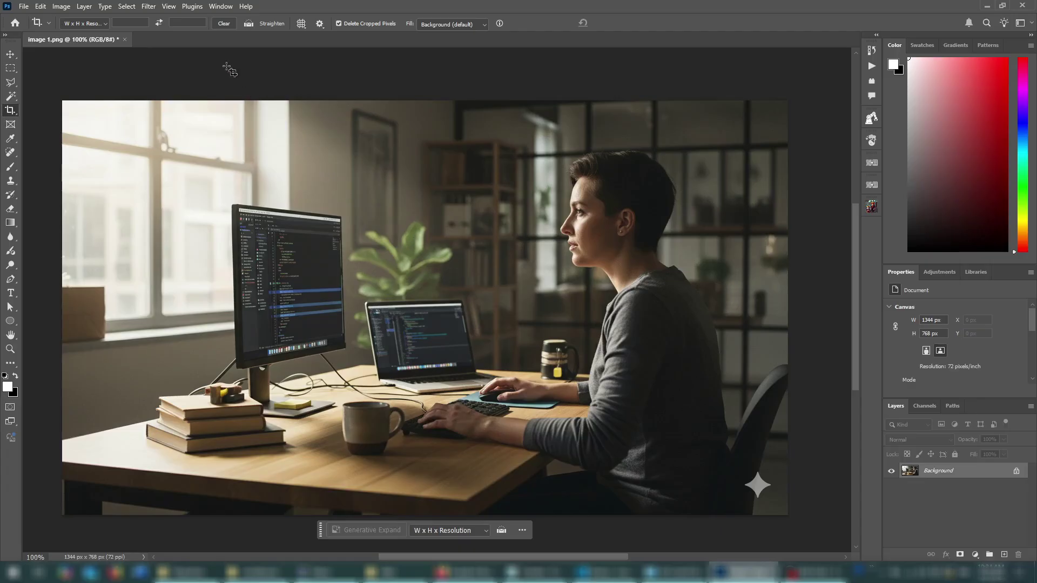
Step: Launch the NanoBanana Generative Fill plugin from the Plugins Panel
left_click(196, 7)
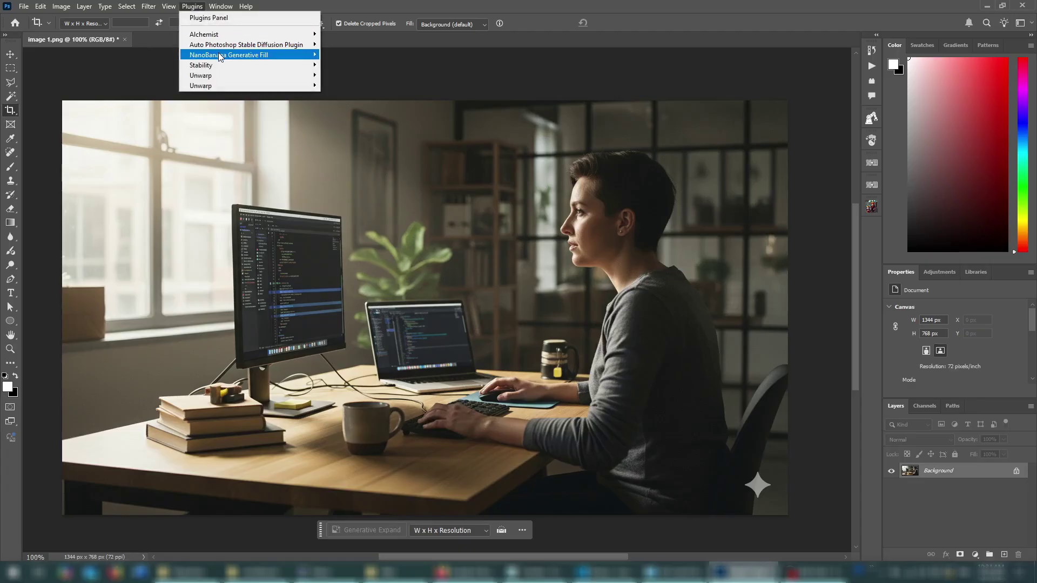
left_click(871, 81)
left_click(794, 124)
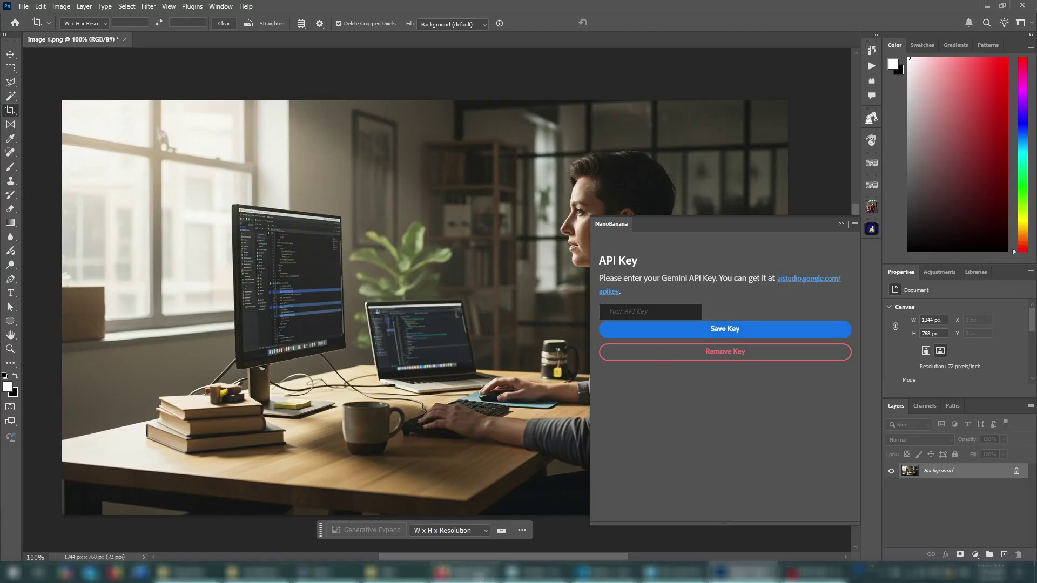
Step: Accept the Google AI Studio terms of service
left_click(464, 572)
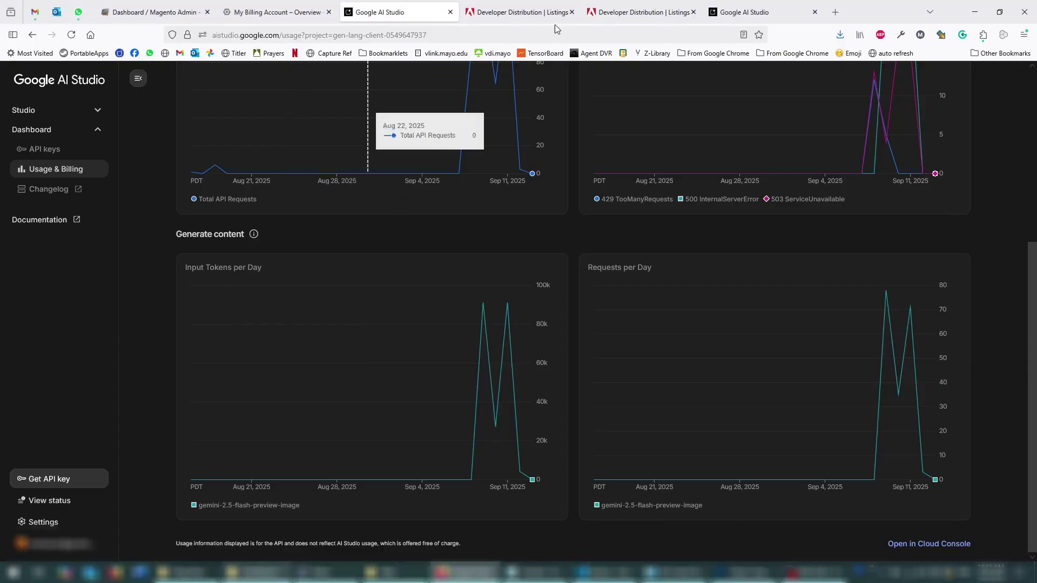
left_click(758, 15)
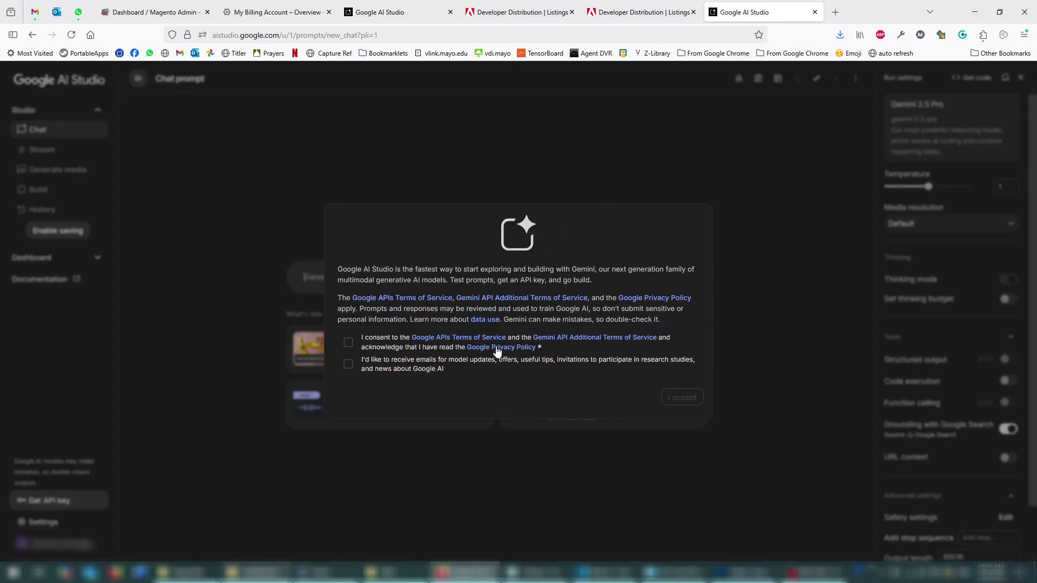
left_click(349, 343)
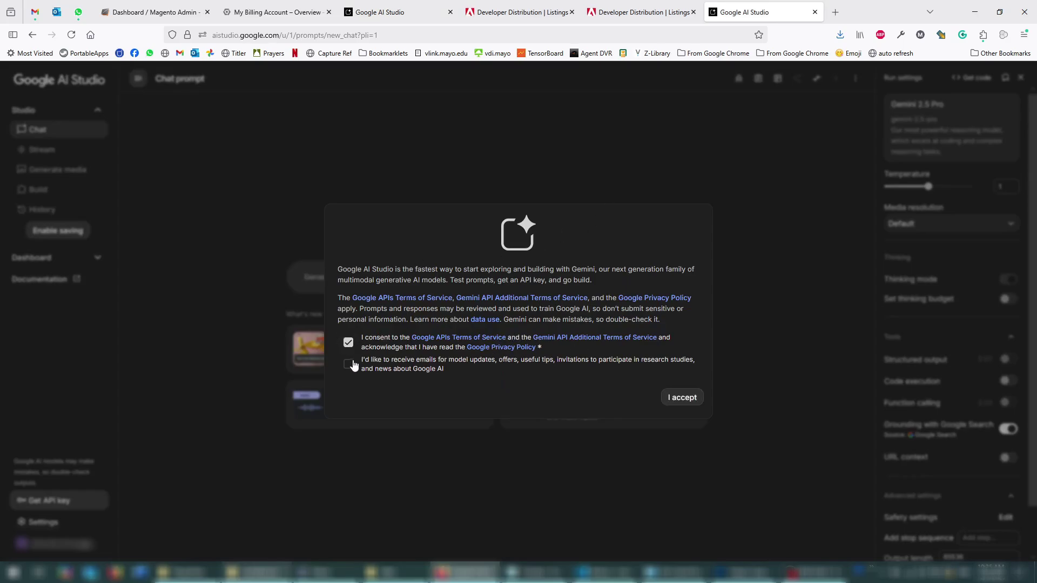
left_click(683, 397)
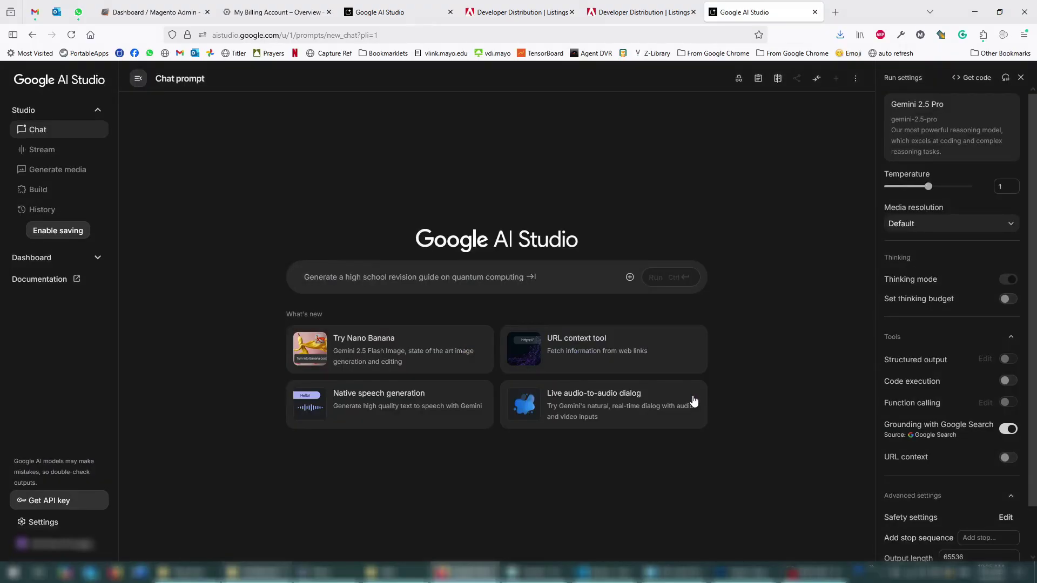
Step: Create a new Gemini API key in AI Studio and copy it
left_click(52, 504)
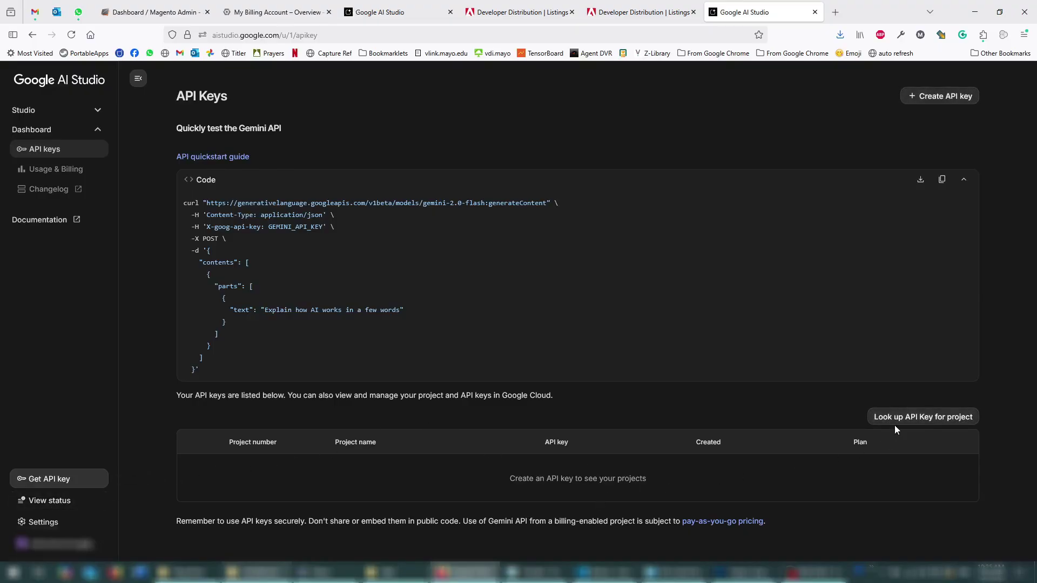
left_click(931, 99)
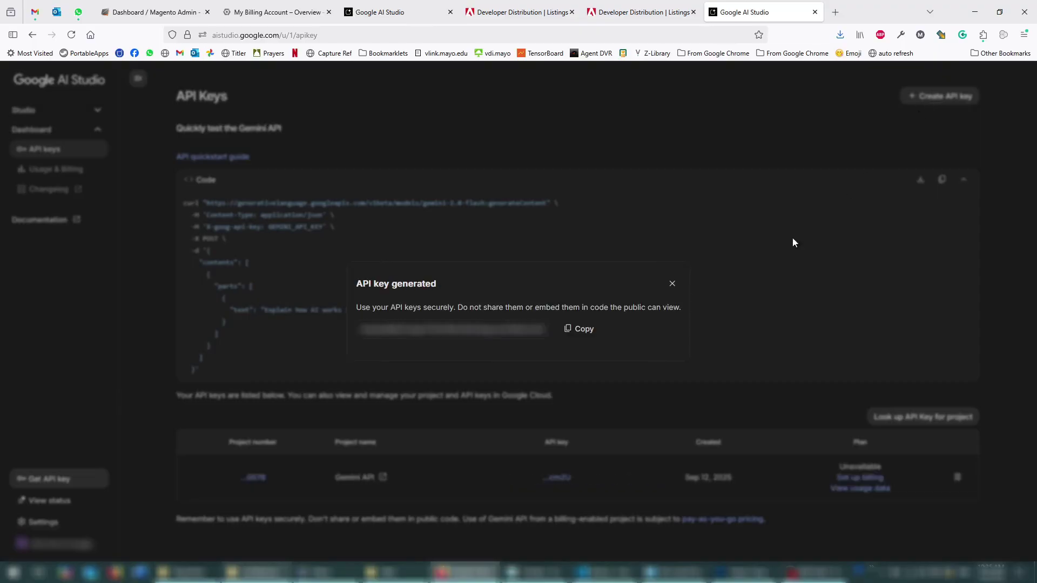
left_click(581, 331)
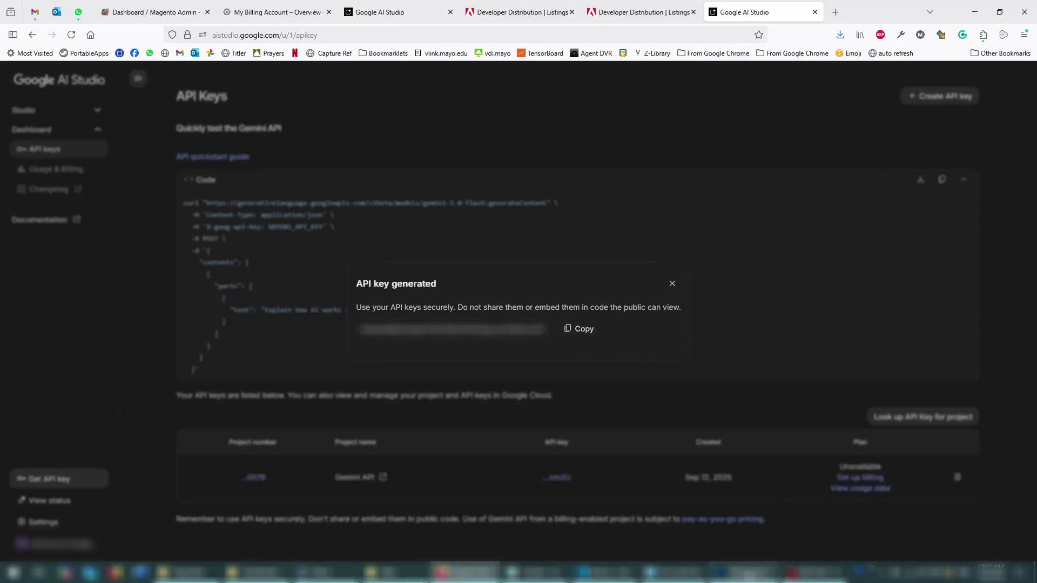
Step: Paste the Gemini API key into NanoBanana's key field in Photoshop and save it
left_click(747, 572)
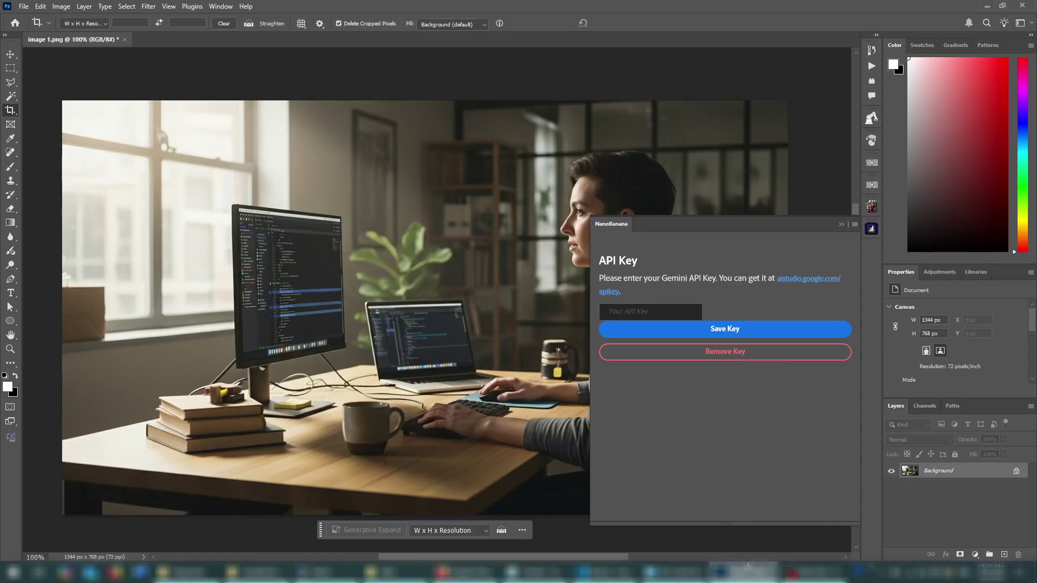
left_click(660, 310)
key("ctrl+v")
left_click(755, 334)
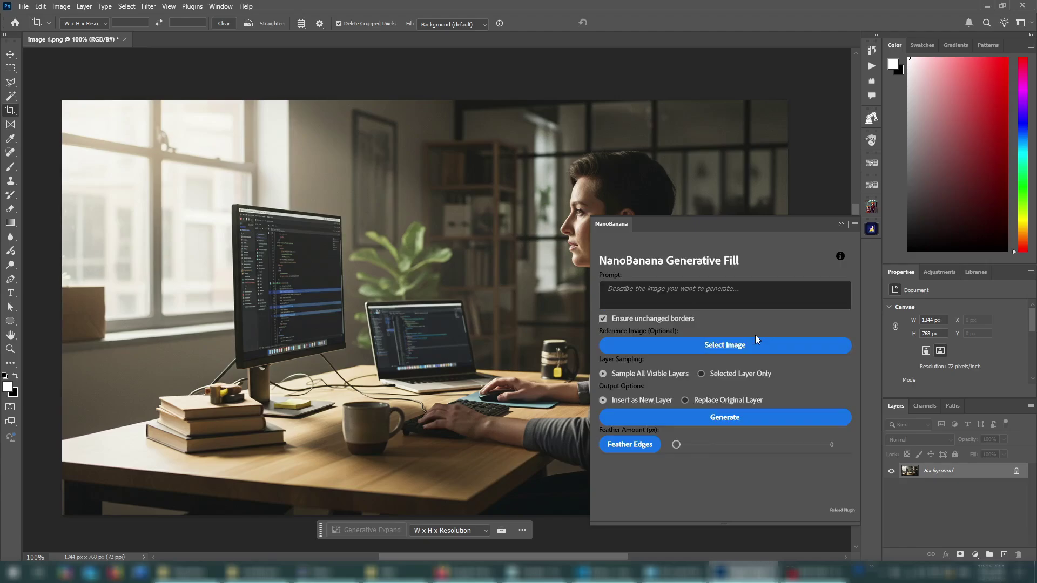
Step: Review the Gemini API free-tier rate-limit tables, then return to the AI Studio tab
key("alt+Tab")
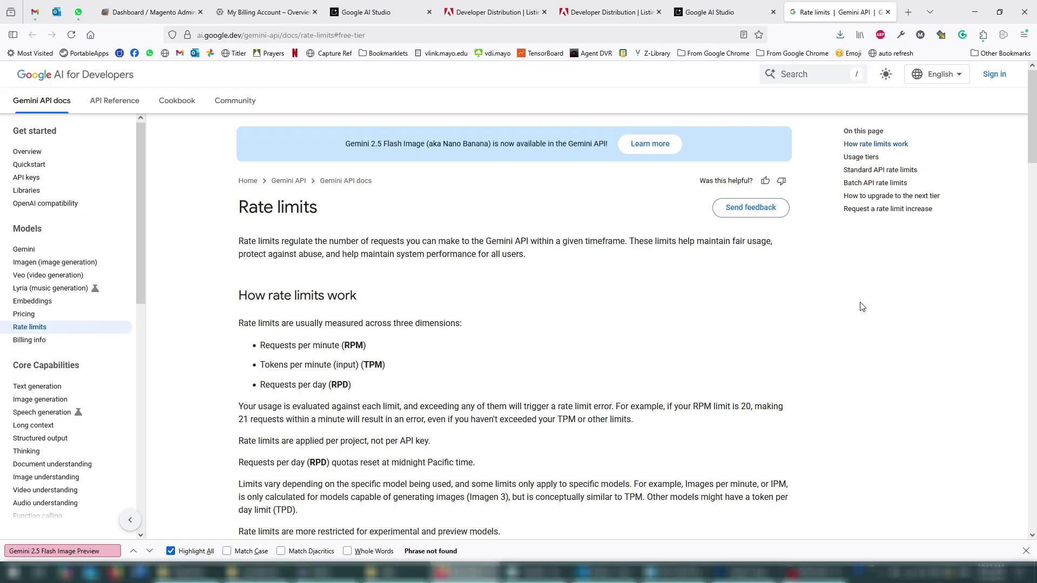
scroll(847, 285, "down", 8)
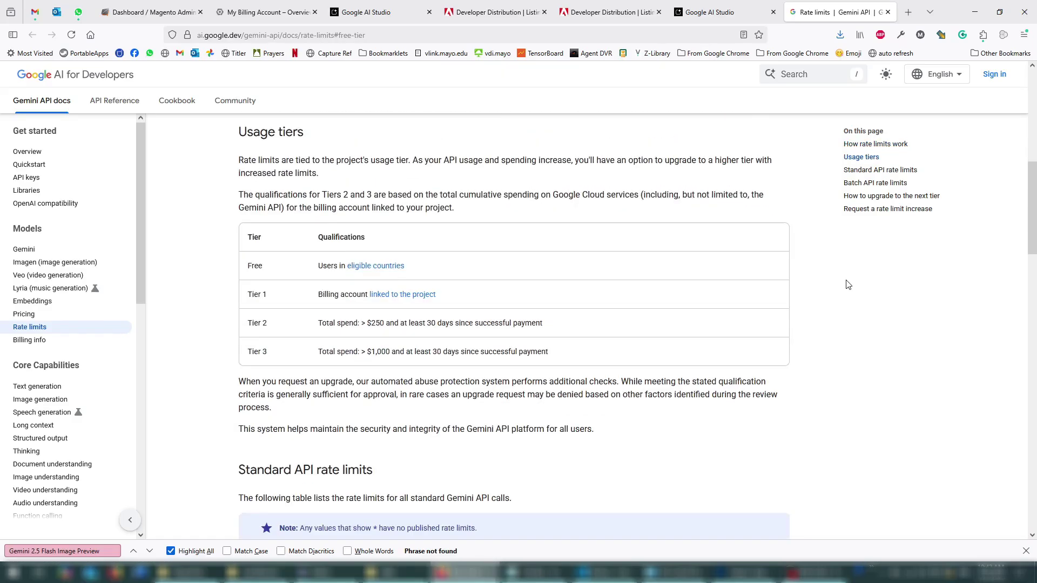
scroll(846, 285, "down", 9)
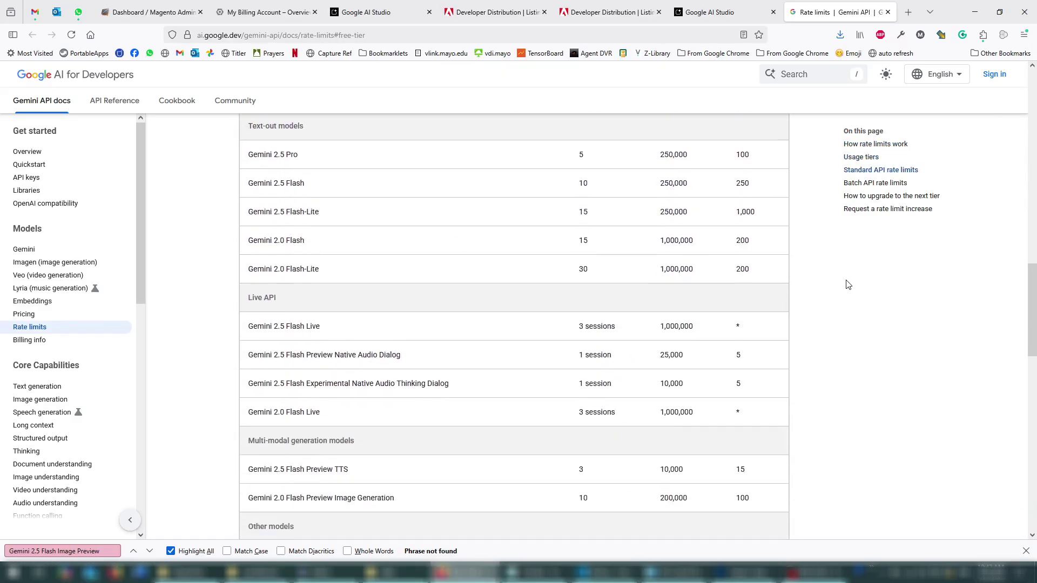
scroll(847, 284, "down", 3)
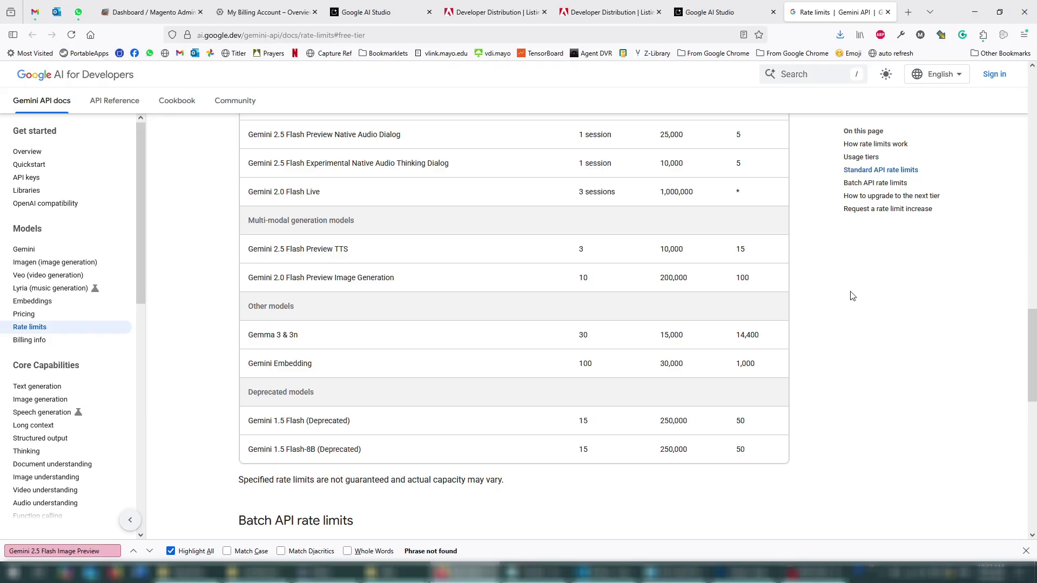
scroll(850, 296, "up", 1)
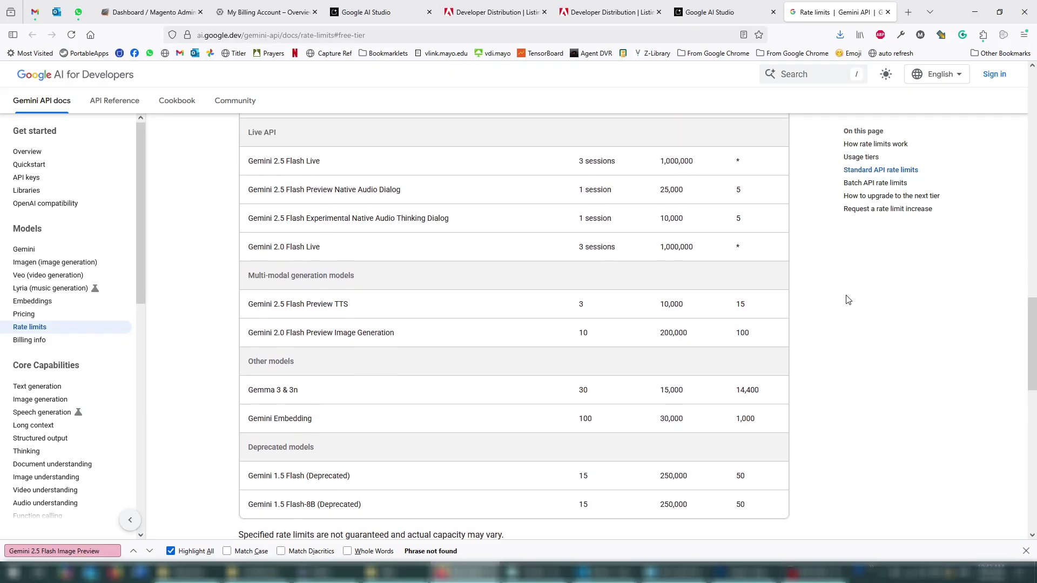
scroll(848, 304, "up", 1)
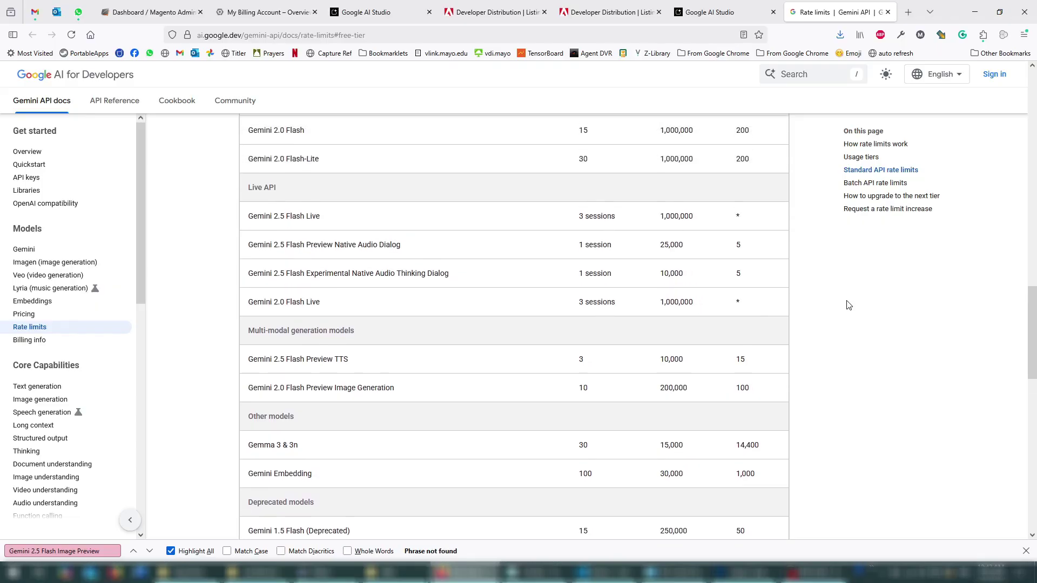
scroll(848, 302, "up", 2)
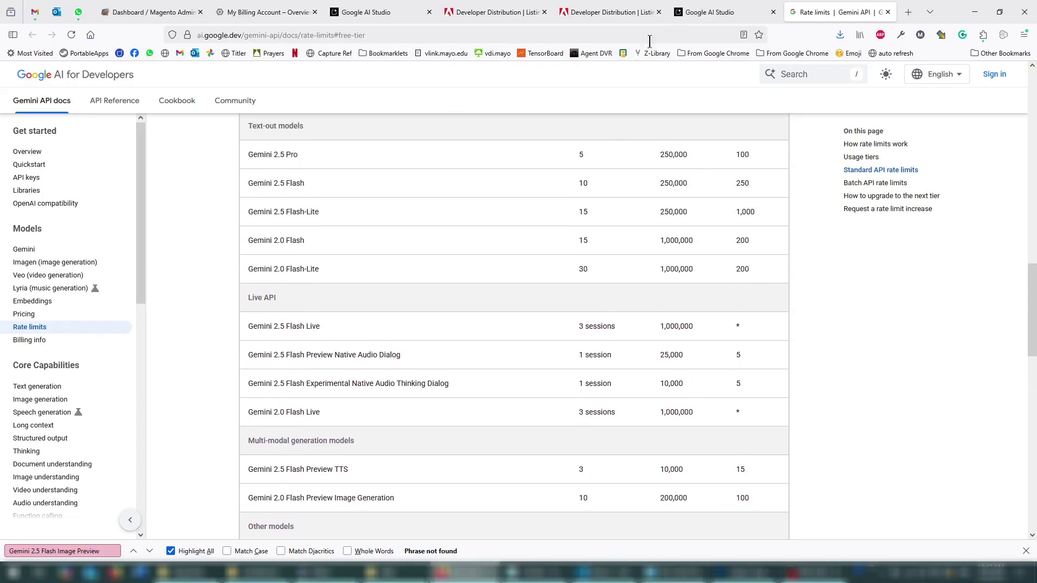
left_click(701, 16)
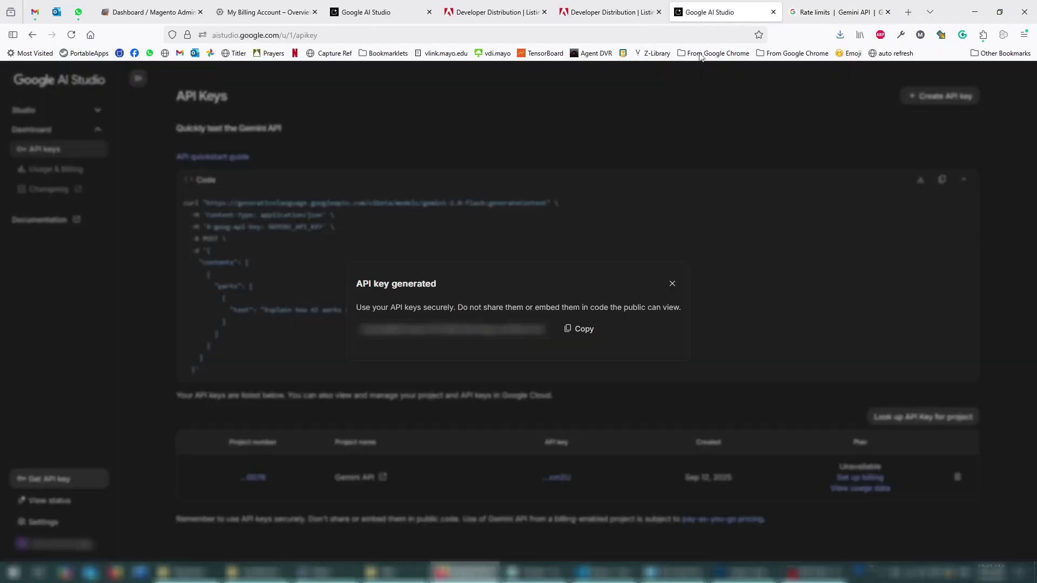
Step: Dismiss the API-key-generated notice and view the AI Studio Usage & Billing charts
left_click(671, 285)
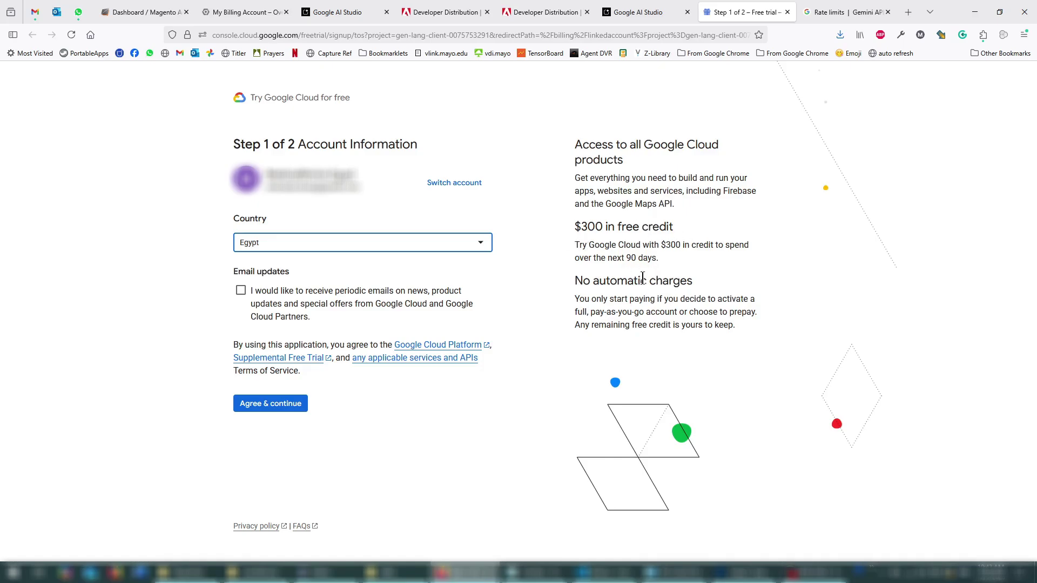
left_click(359, 15)
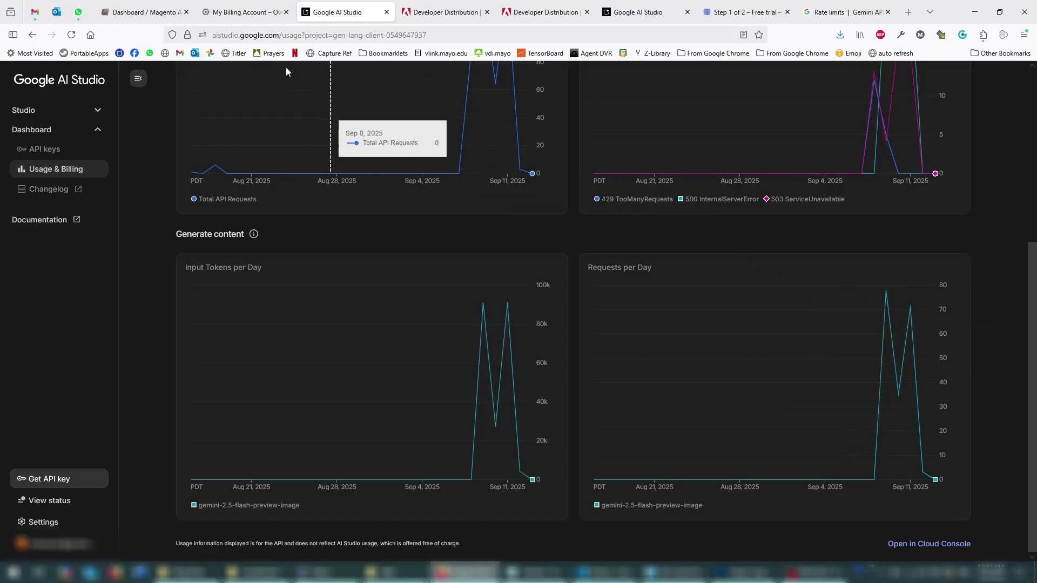
Step: Check the $293 free-trial credit in Google Cloud billing, then return to Photoshop
left_click(254, 12)
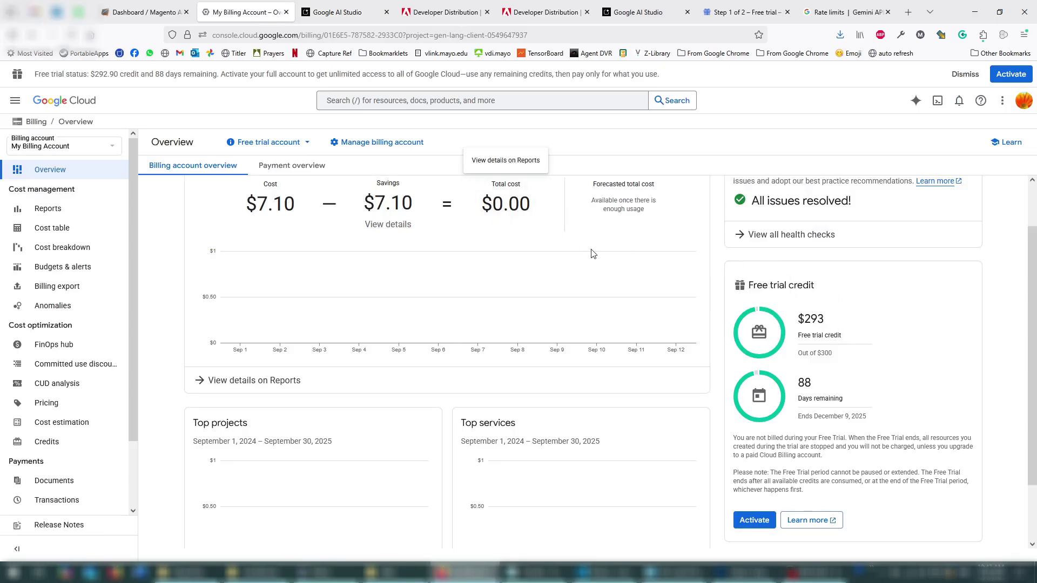
left_click(744, 571)
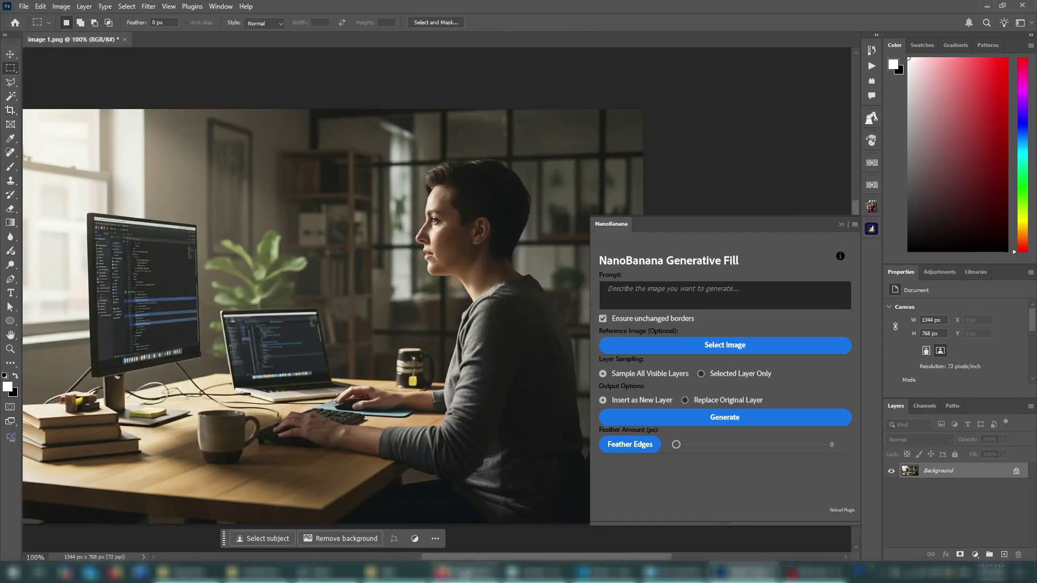
Step: Marquee the woman's head and enter the prompt 'make her face facing the camera and smiling'
left_click_drag(468, 558, 482, 560)
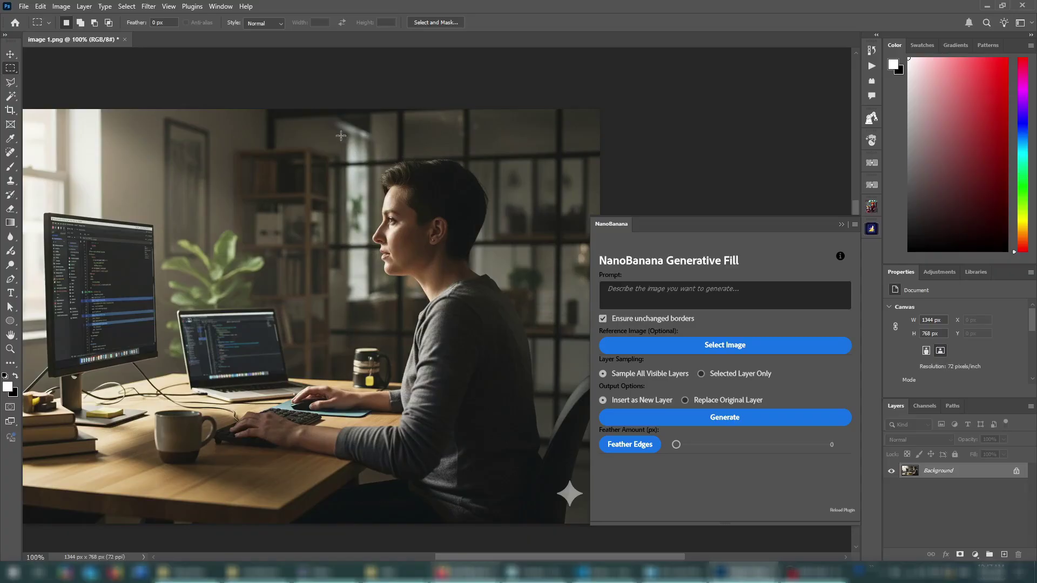
left_click_drag(522, 314, 536, 330)
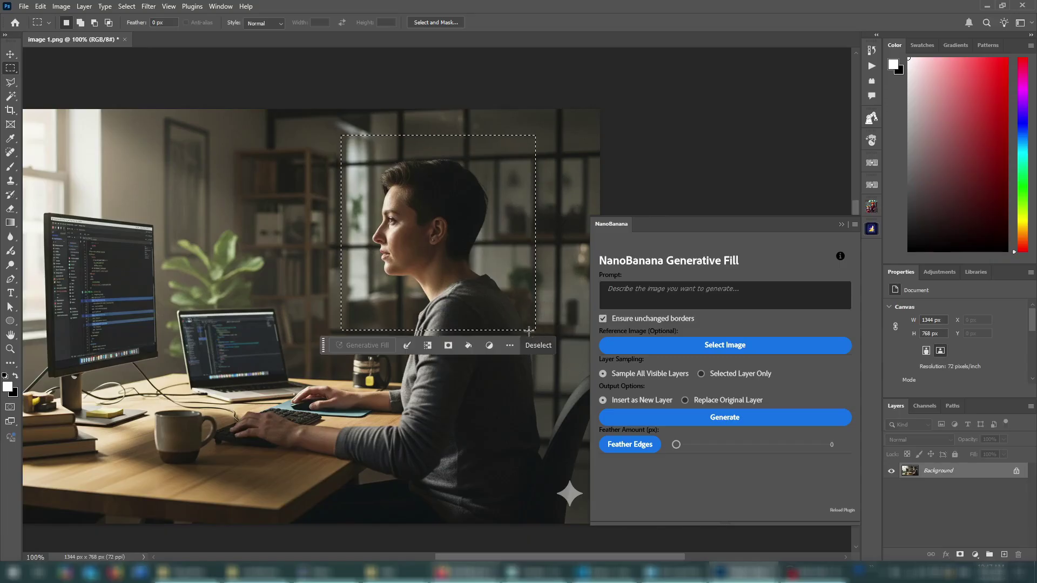
left_click(683, 288)
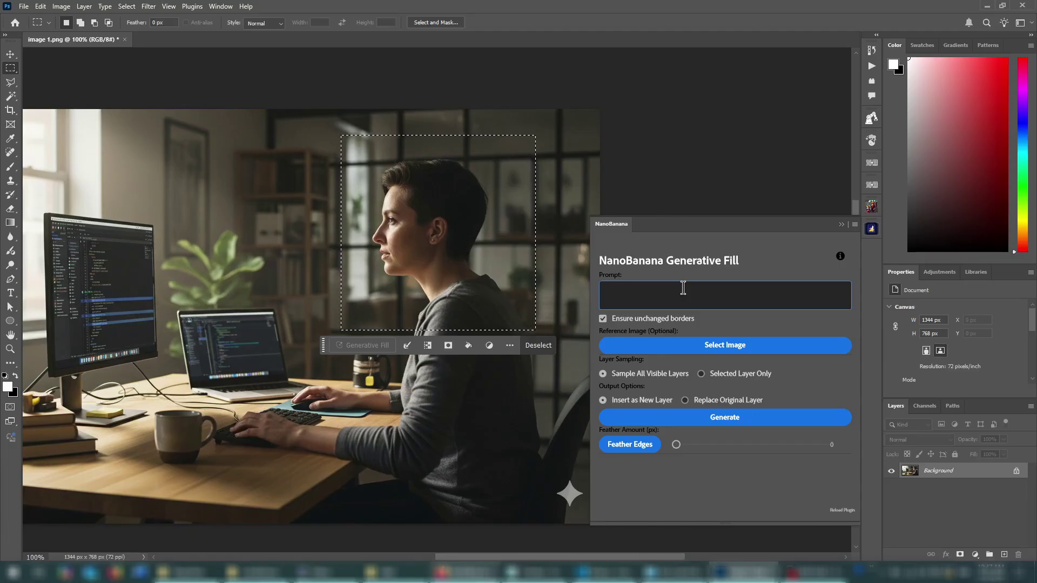
type("make her face facing the camera and smiling")
Step: Unlock the Background layer, generate the smiling camera-facing face, and feather its edges at 32
left_click(1016, 472)
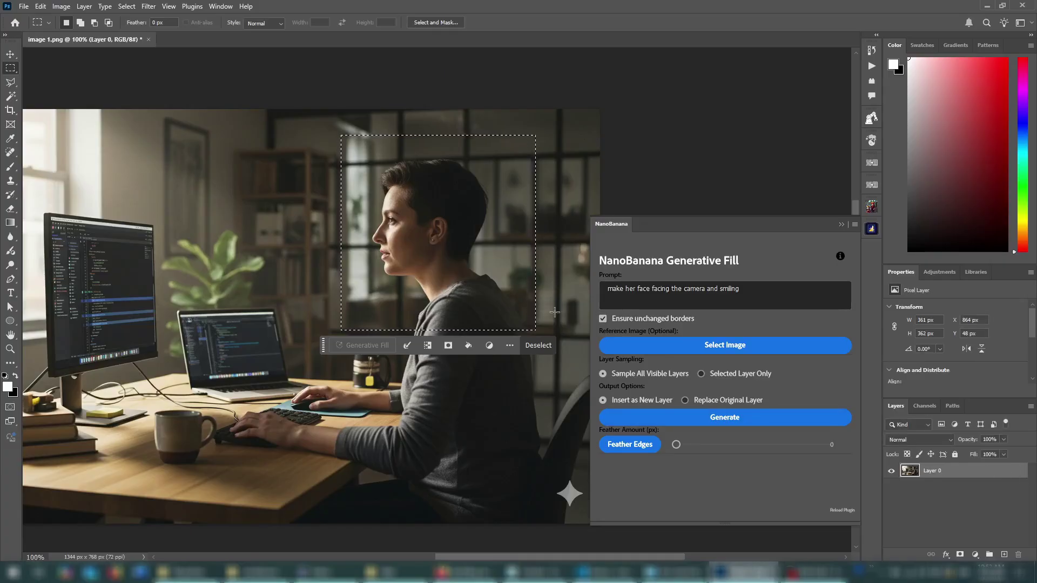
left_click(763, 420)
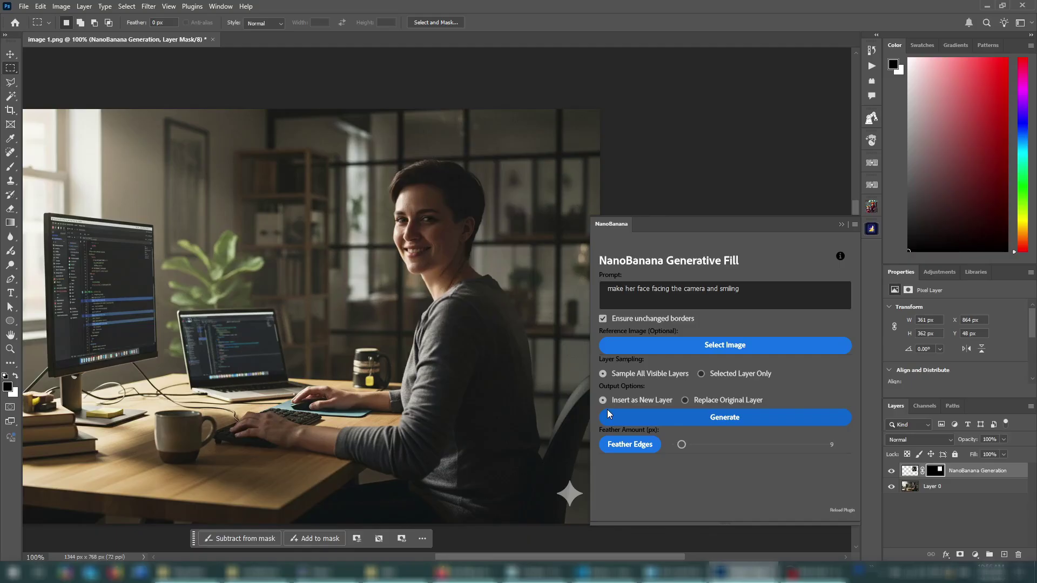
mouse_move(681, 445)
left_mouse_down()
mouse_move(693, 445)
mouse_move(675, 448)
left_mouse_up()
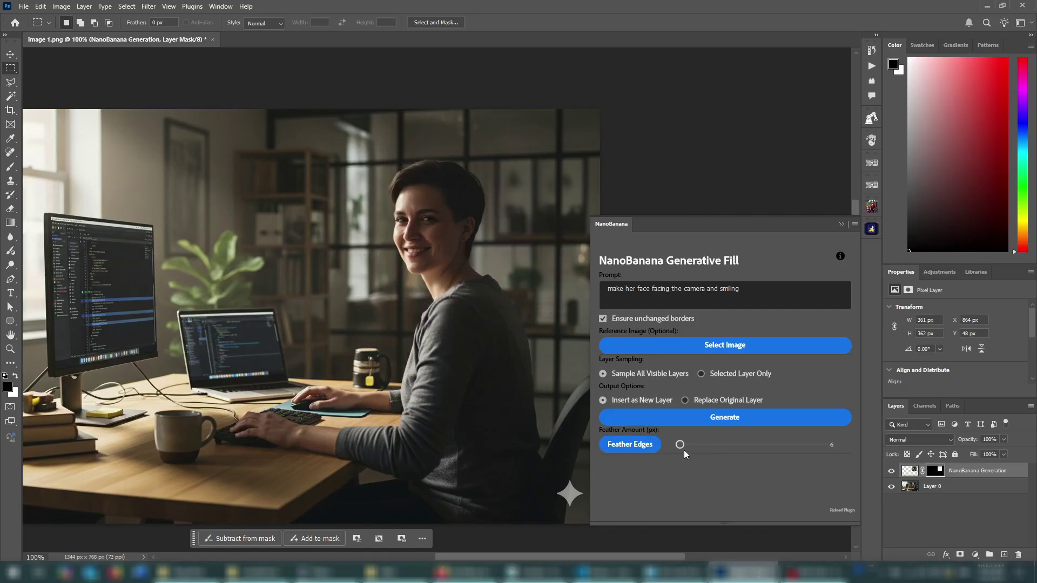
left_click(656, 446)
Step: Reapply the edge feathering and bring up the reference-image picker
left_click(647, 444)
type("r")
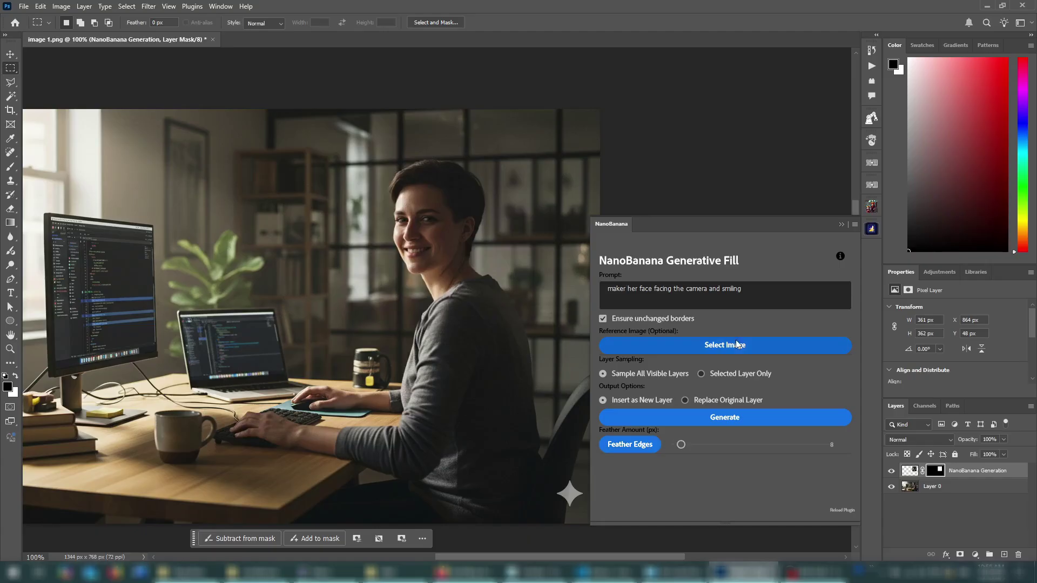
left_click(767, 349)
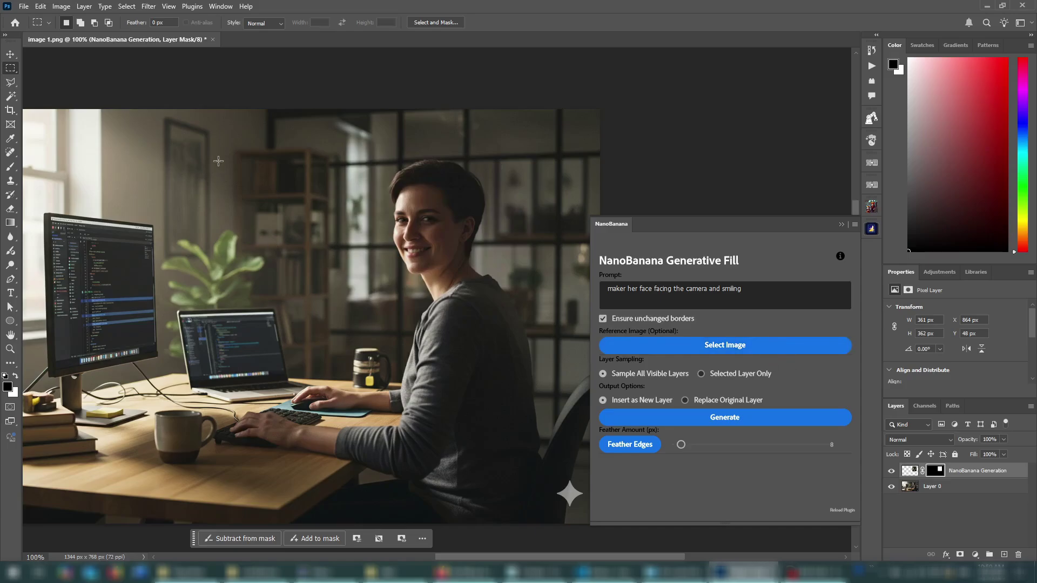
Step: Select the woman's body and load suit.png as the reference image
left_click_drag(201, 156, 593, 538)
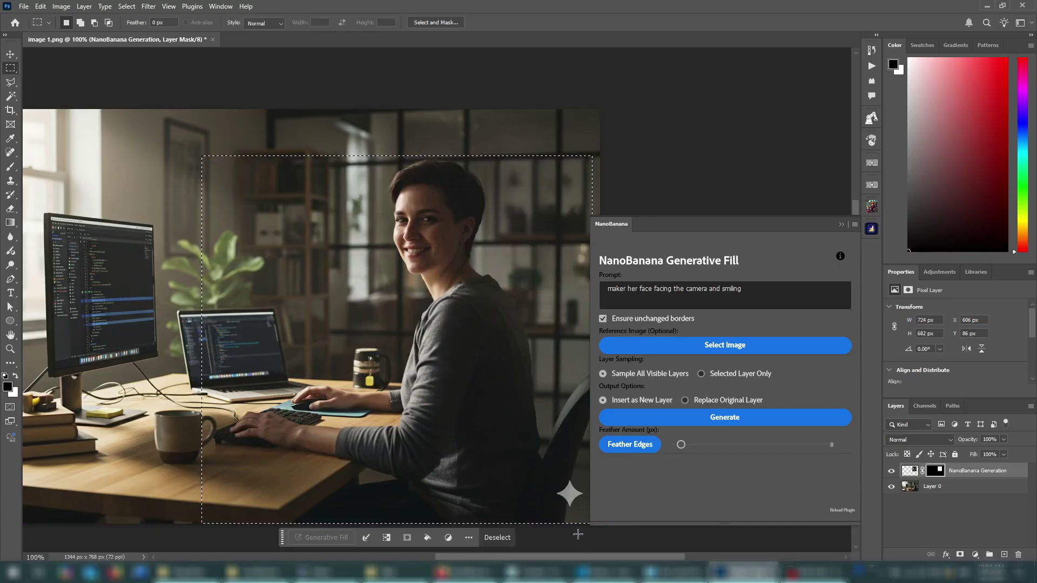
left_click(760, 345)
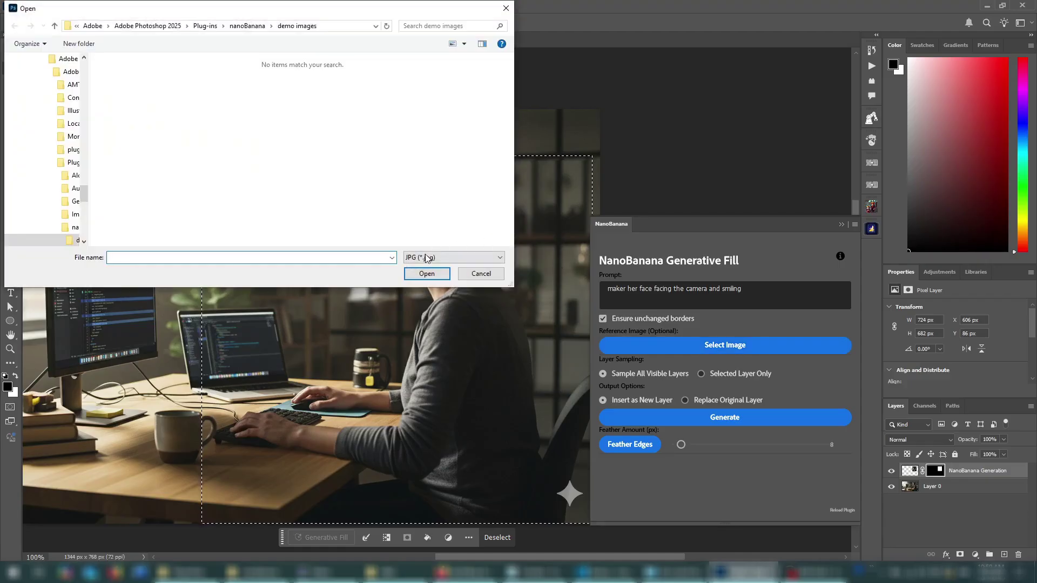
left_click(429, 257)
left_click(435, 284)
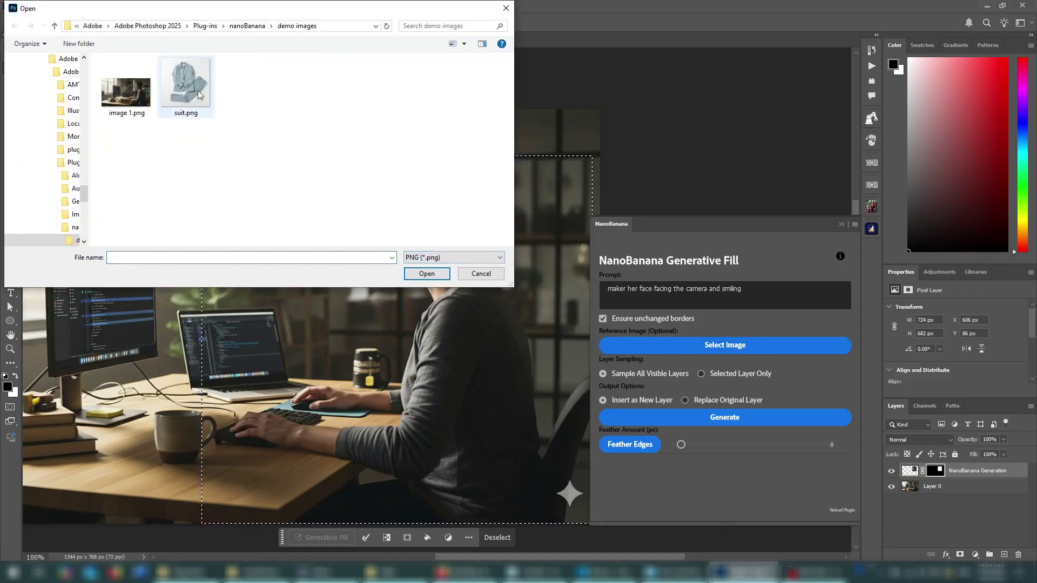
left_click(189, 85)
left_click(427, 274)
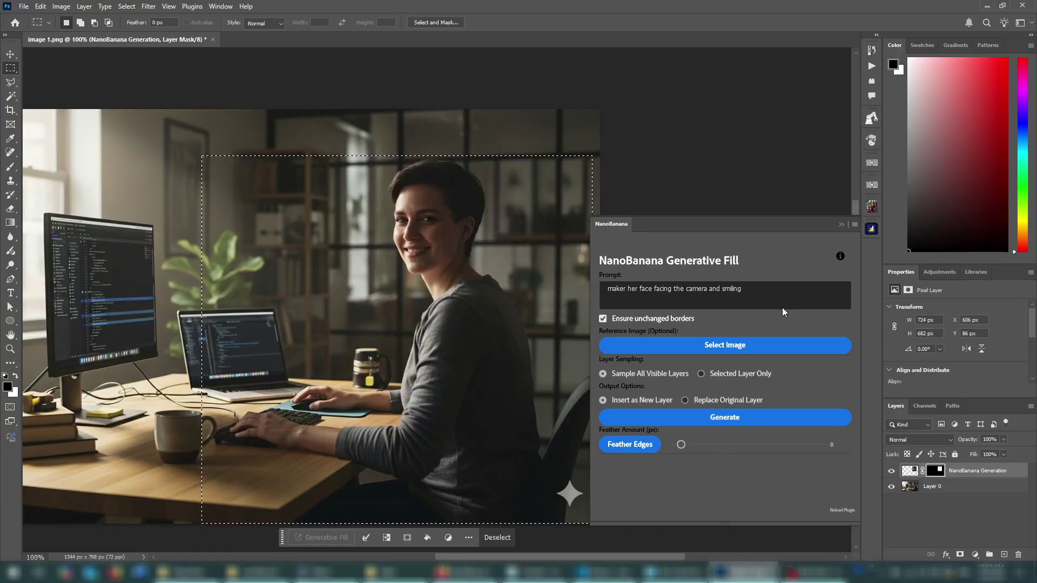
Step: Change the prompt to 'wear this suit' and generate the suit
left_click_drag(782, 307, 635, 302)
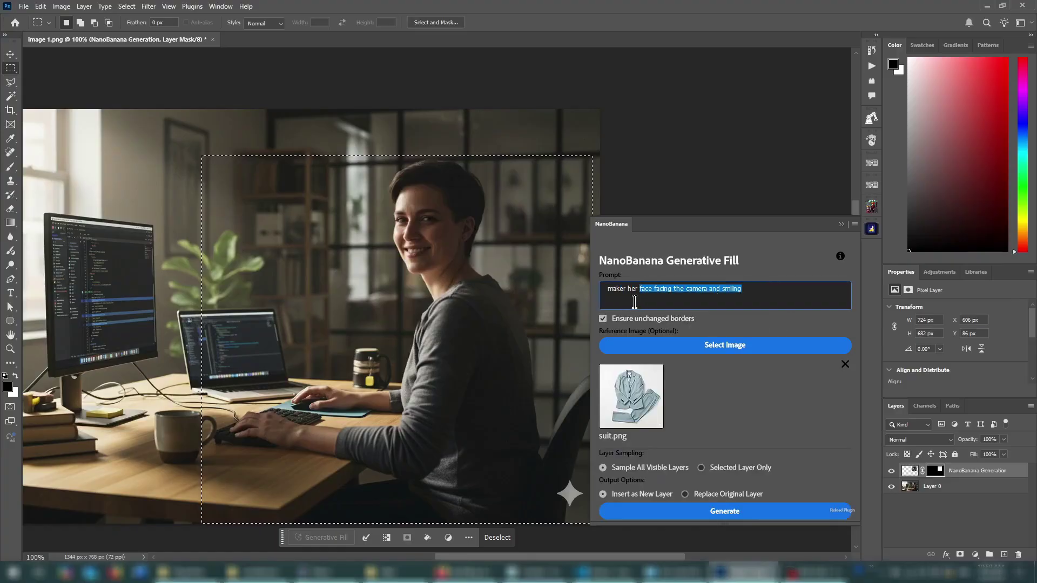
type("wear t")
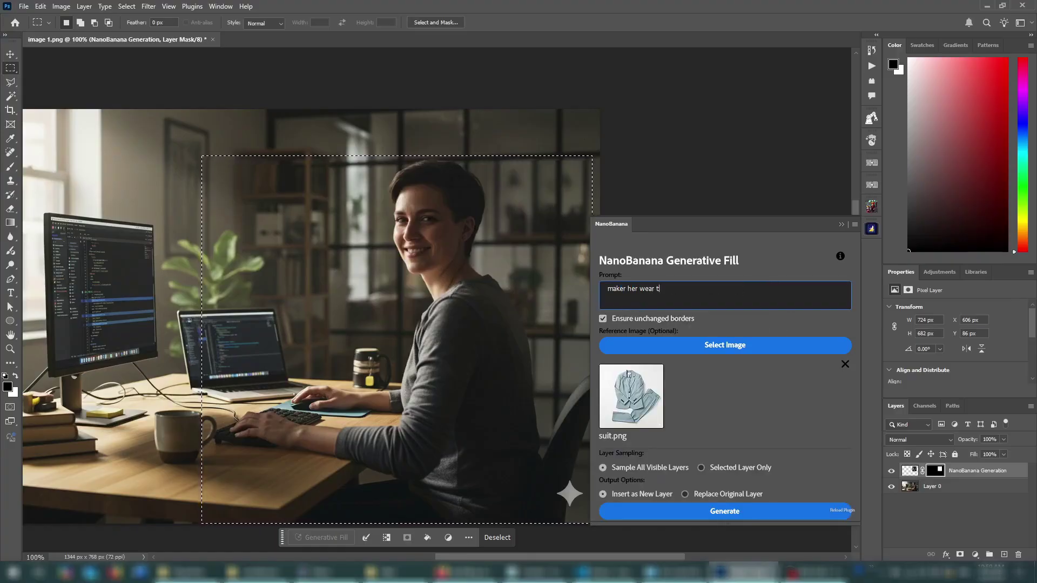
type("his suit")
left_click(771, 512)
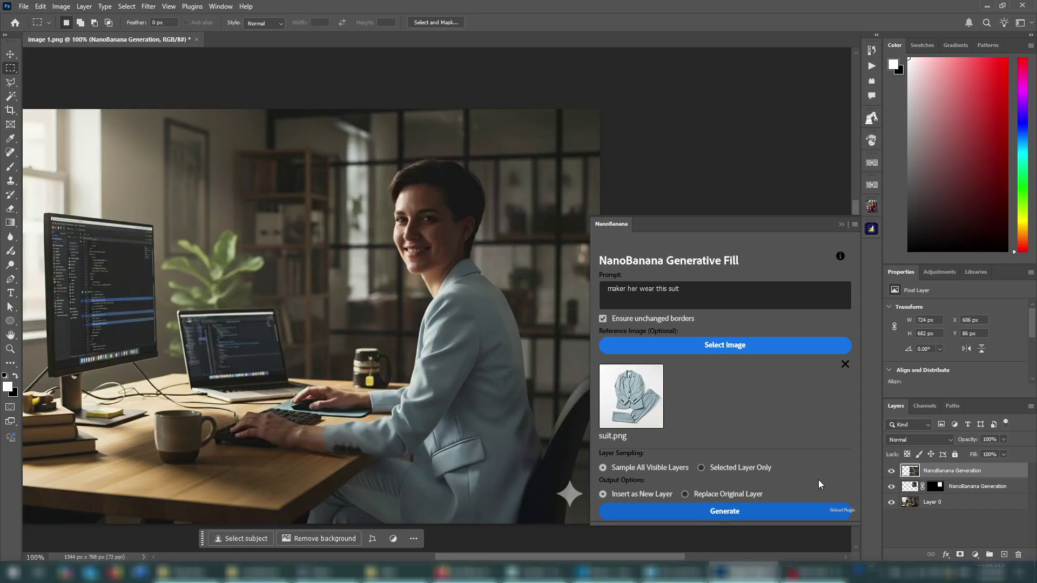
Step: Marquee-select the coffee mug and remove the suit reference image
left_click_drag(672, 558, 633, 554)
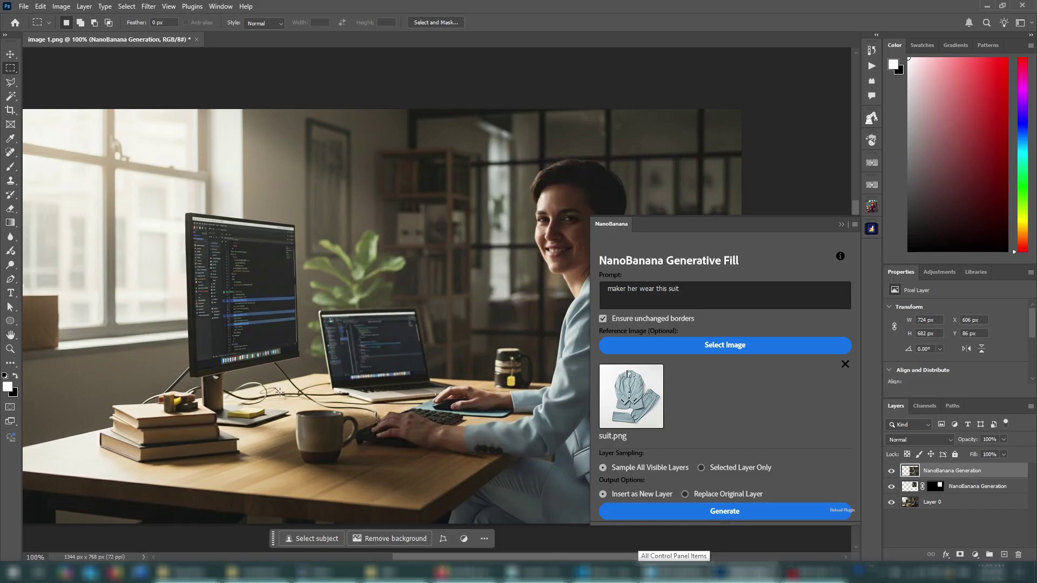
left_click_drag(279, 392, 365, 484)
left_click(845, 365)
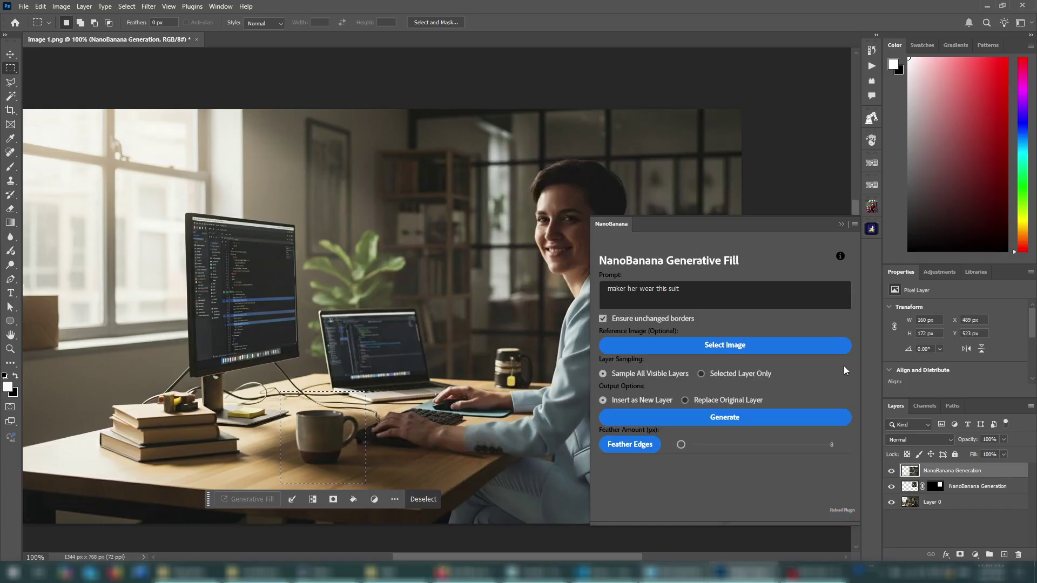
Step: Generate an apple in place of the mug with the prompt 'replace thid mug with an apple'
left_click_drag(735, 289, 597, 276)
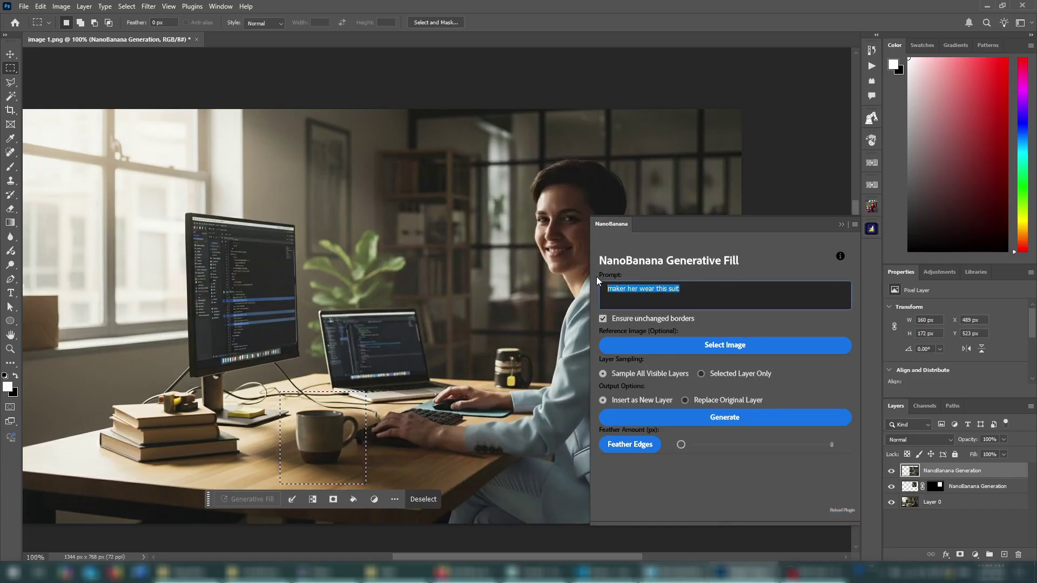
type("replac")
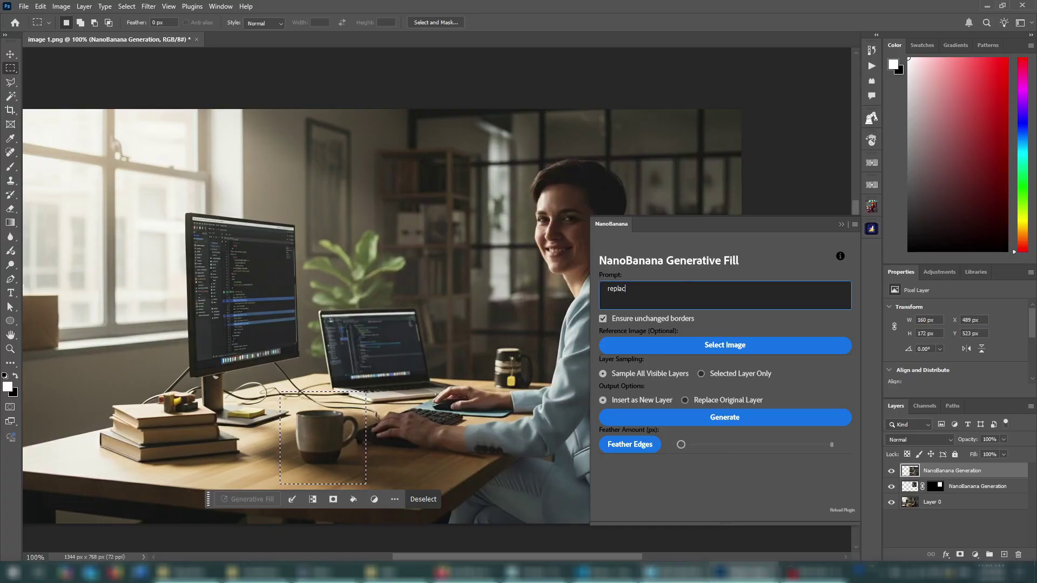
type("e thi mug ")
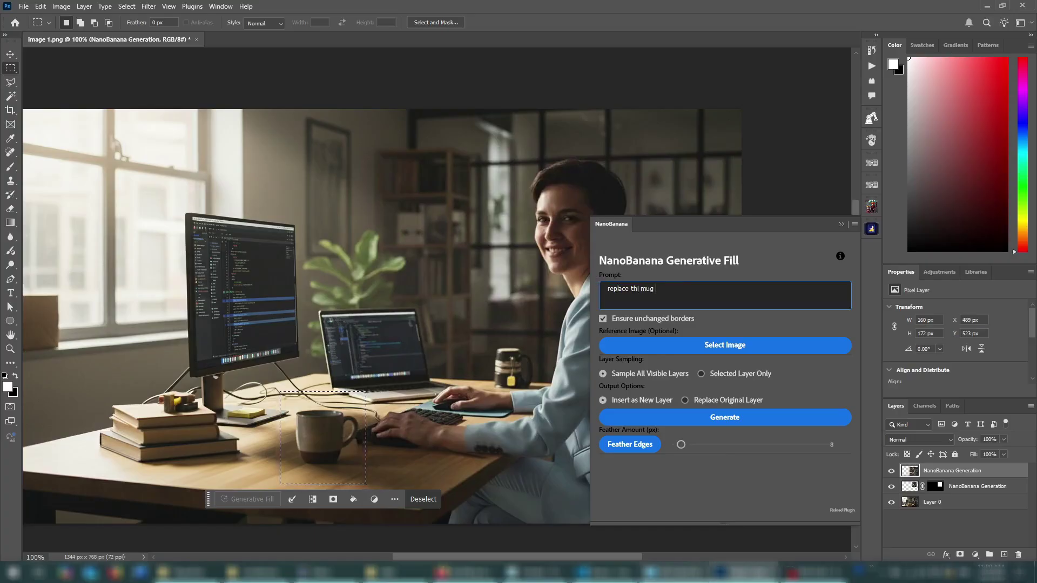
type("with an apple")
left_click(640, 290)
type("d")
left_click(757, 419)
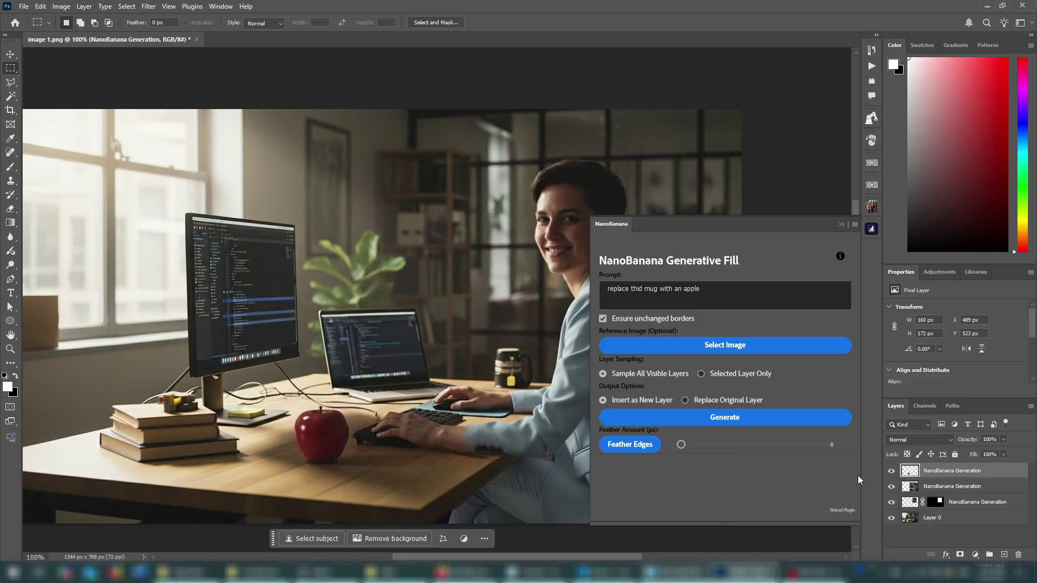
Step: Add an empty layer, hide the four existing layers, and sample Selected Layer Only
left_click(1004, 555)
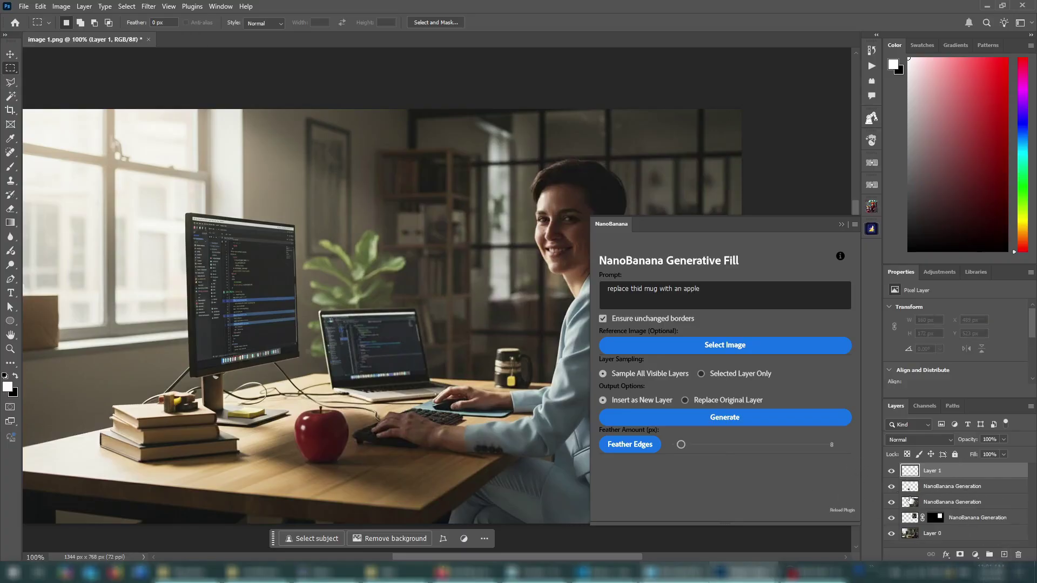
left_click(891, 487)
left_click(891, 502)
left_click(891, 518)
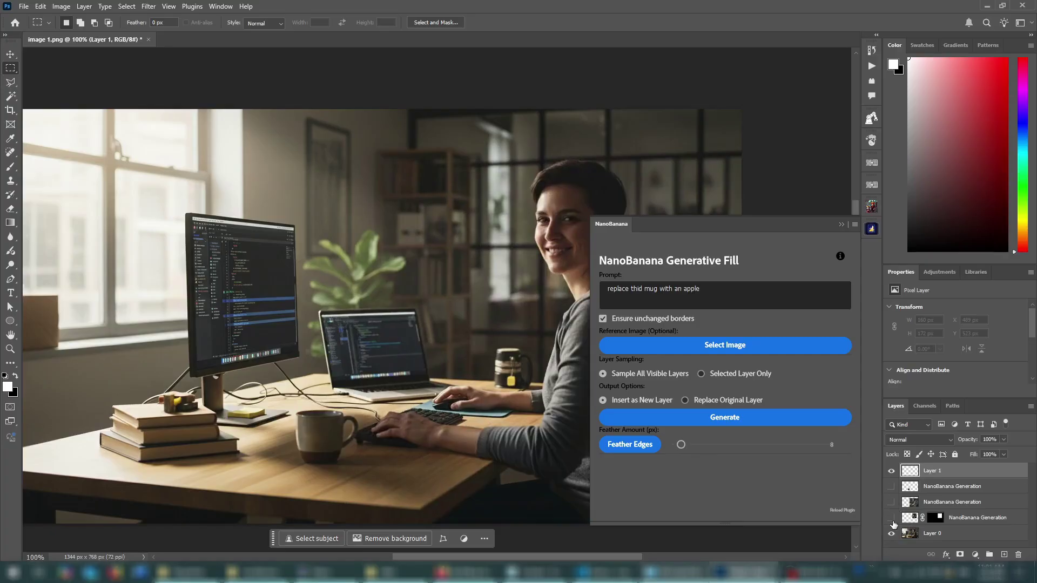
left_click(891, 533)
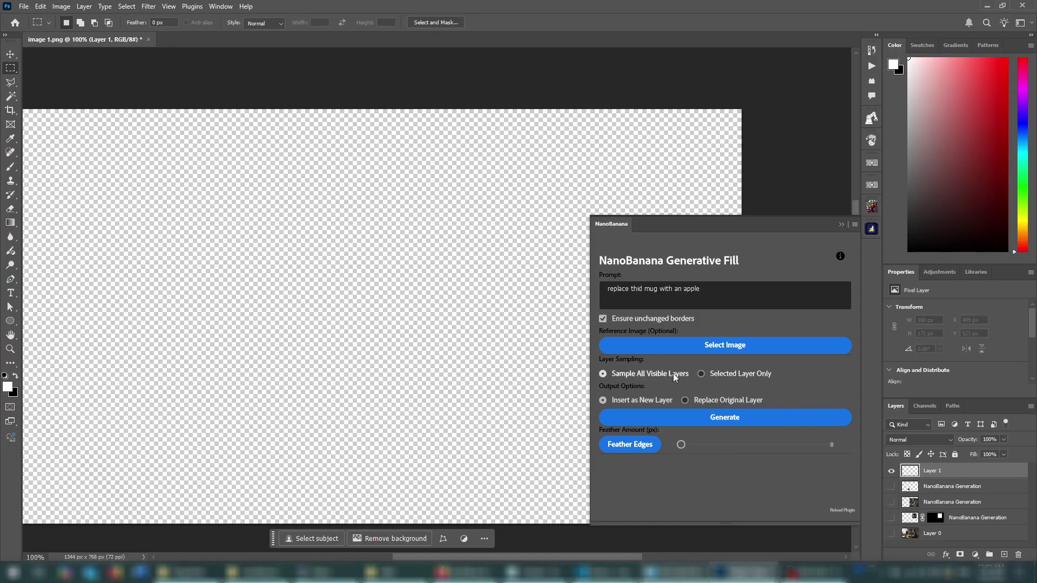
left_click(702, 371)
Step: Draw a tall rectangle and generate 'a streetlamp' inside it
left_click_drag(274, 183, 380, 378)
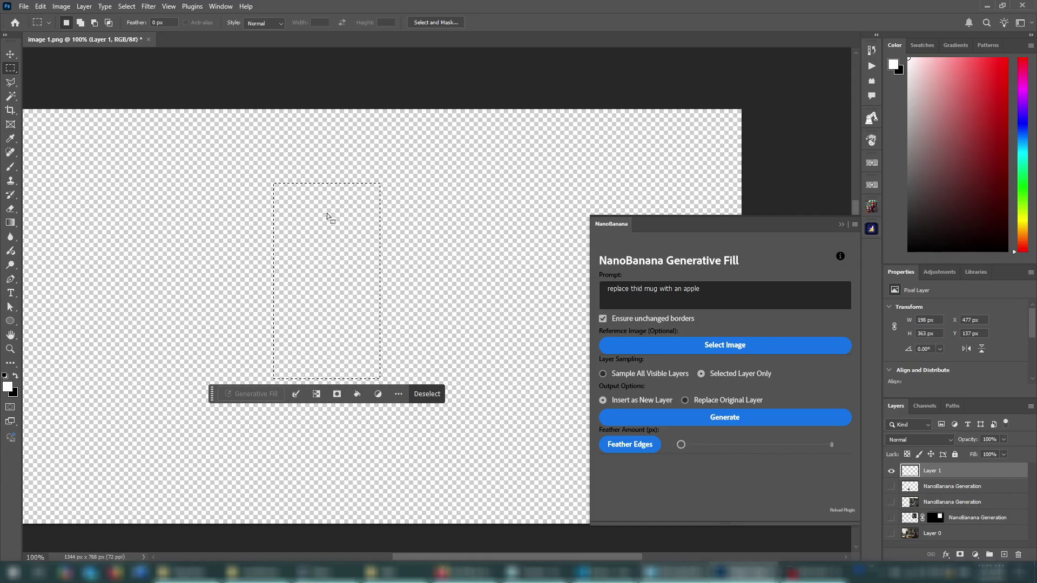
left_click(717, 287)
key("ctrl+a")
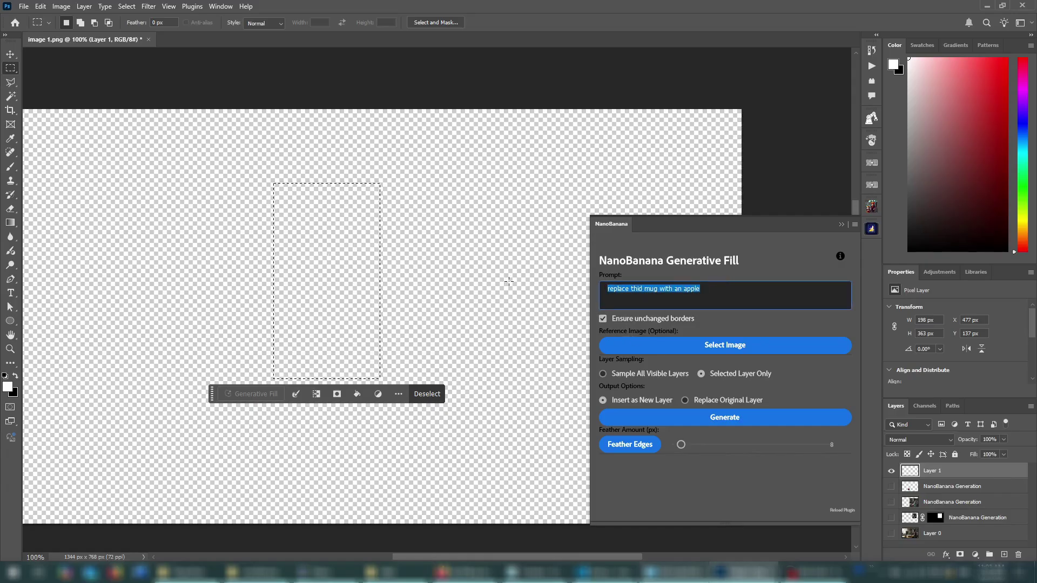
key("BackSpace")
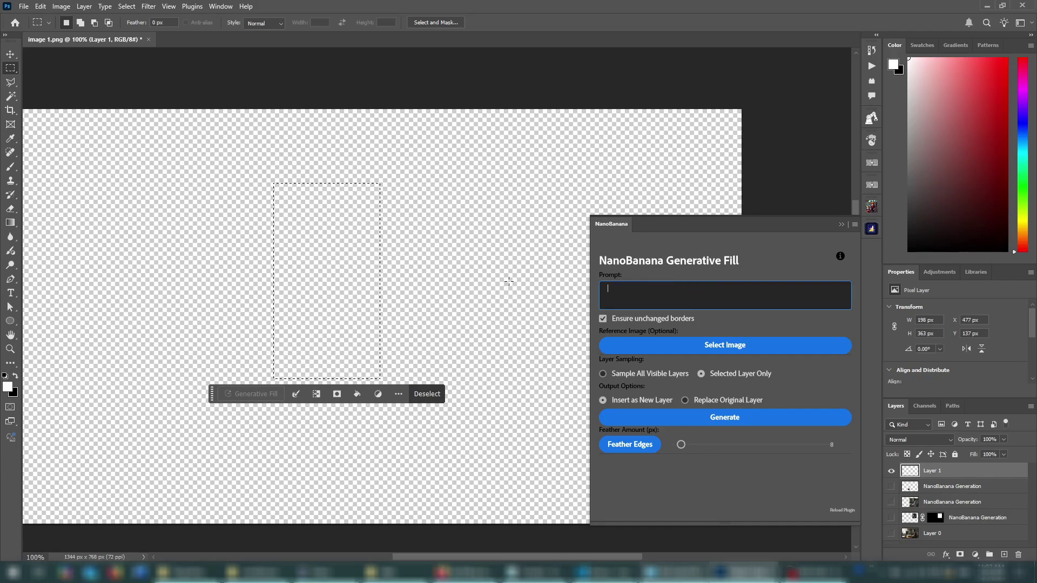
type("a streetlamp")
left_click(775, 420)
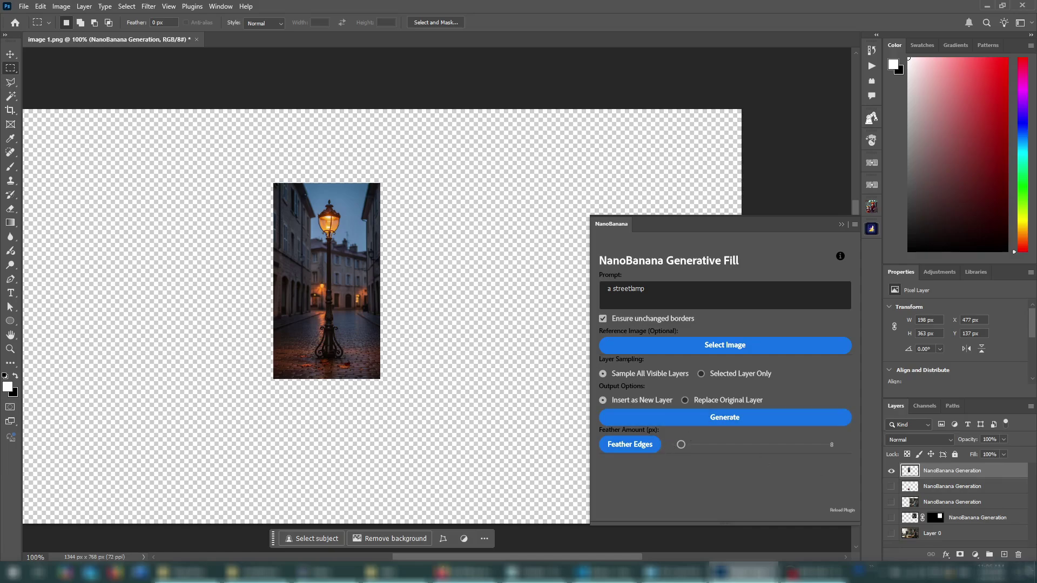
Step: Add a new layer beneath the streetlamp layer and fill it with white
left_click(1004, 555)
left_click_drag(965, 474, 968, 492)
key("ctrl+a")
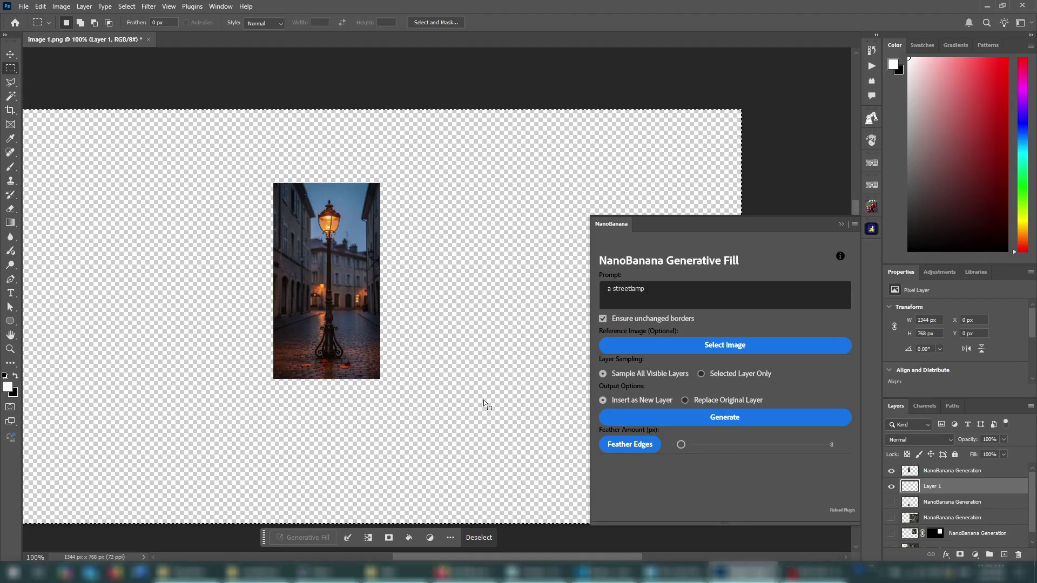
key("alt+BackSpace")
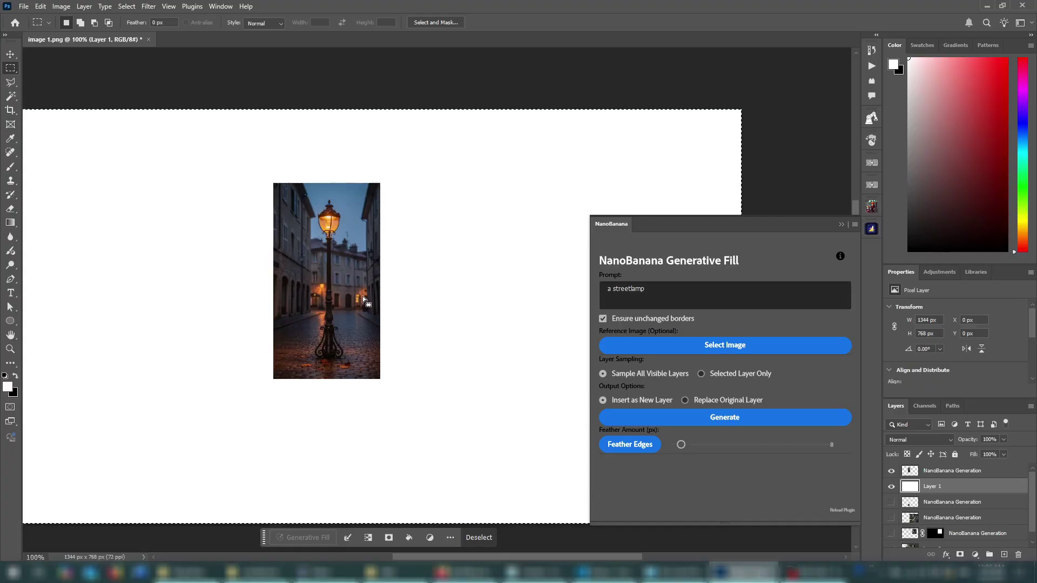
Step: Marquee a larger area around the streetlamp, disable Ensure unchanged borders, and enter 'complete this image, don't magnify'
left_click(213, 139)
left_click_drag(207, 136, 447, 424)
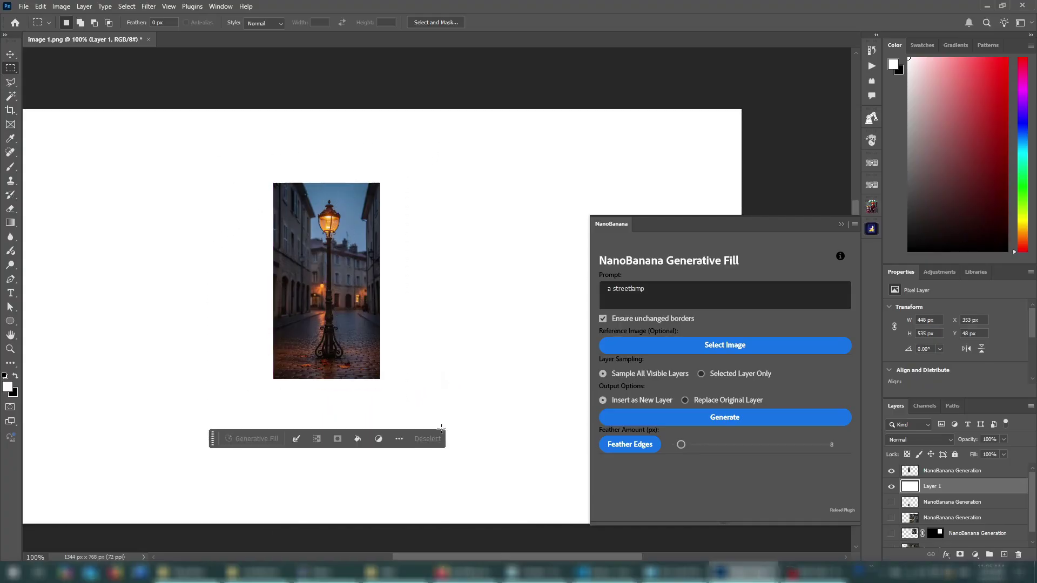
left_click(648, 318)
left_click_drag(652, 294, 596, 296)
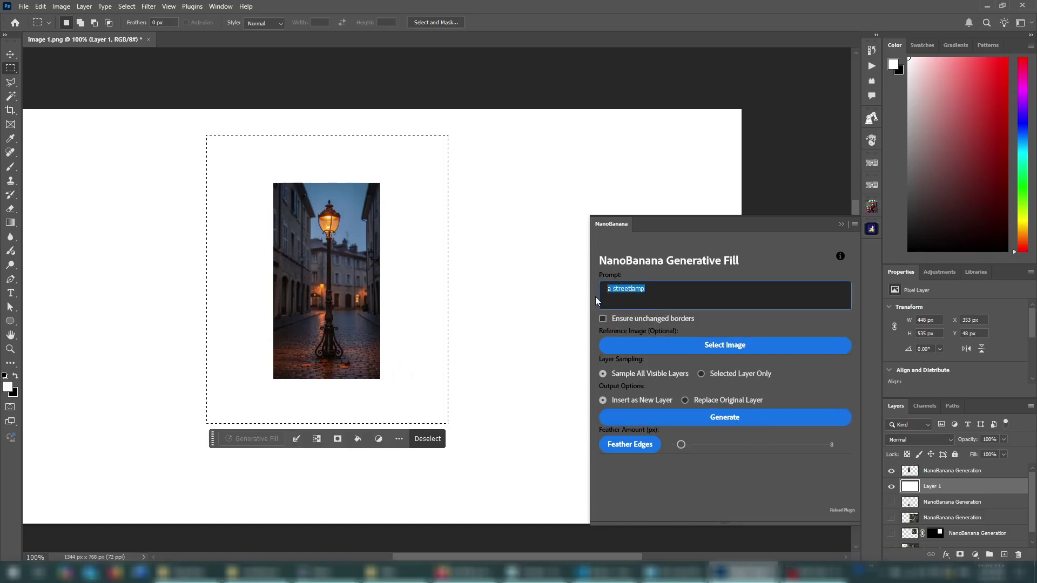
type("complete this image")
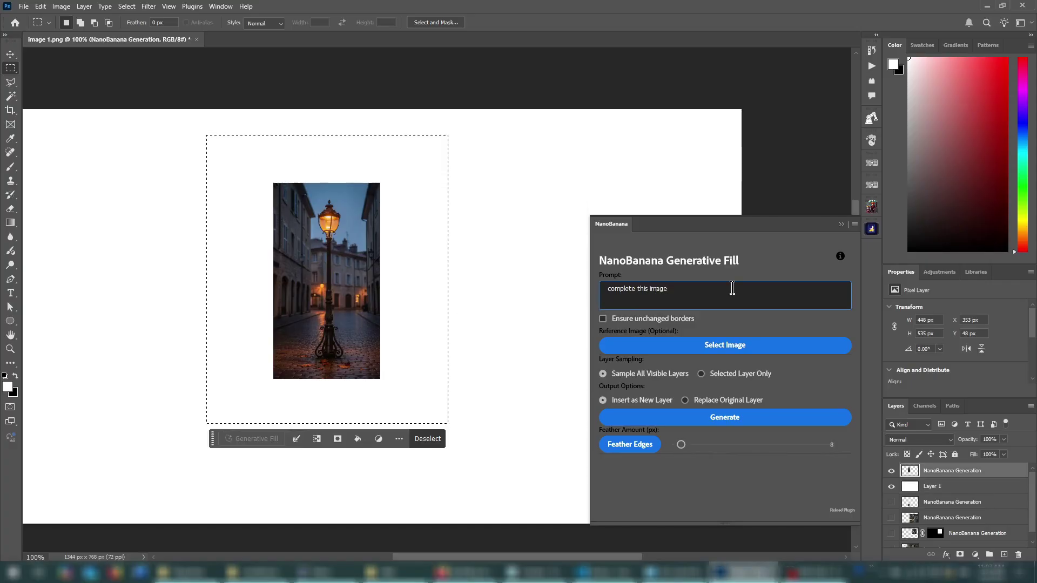
type(", don't magnify")
Step: Run NanoBanana Generate to outpaint the streetlamp scene into the larger selection
left_click(797, 416)
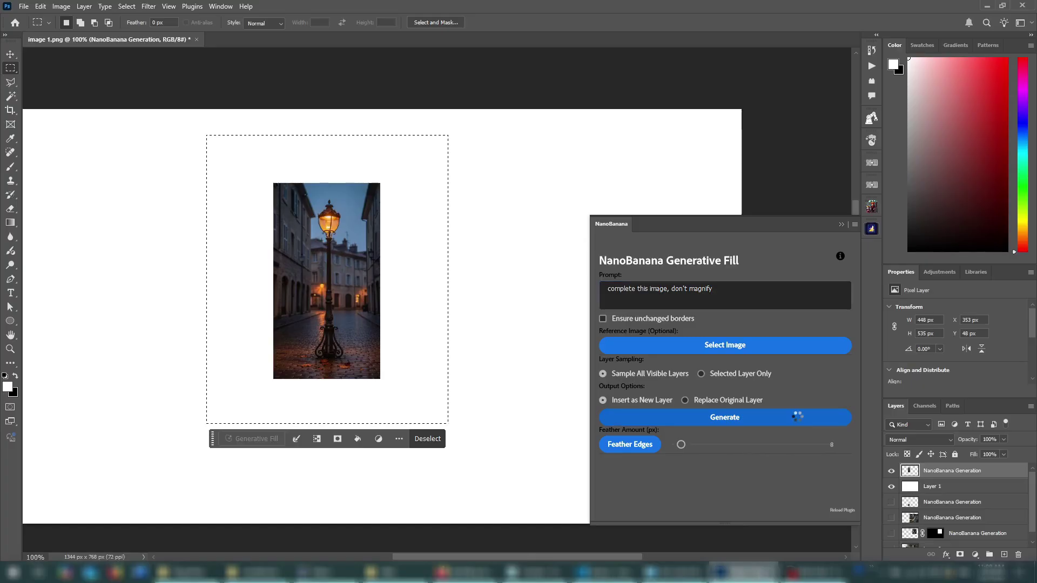